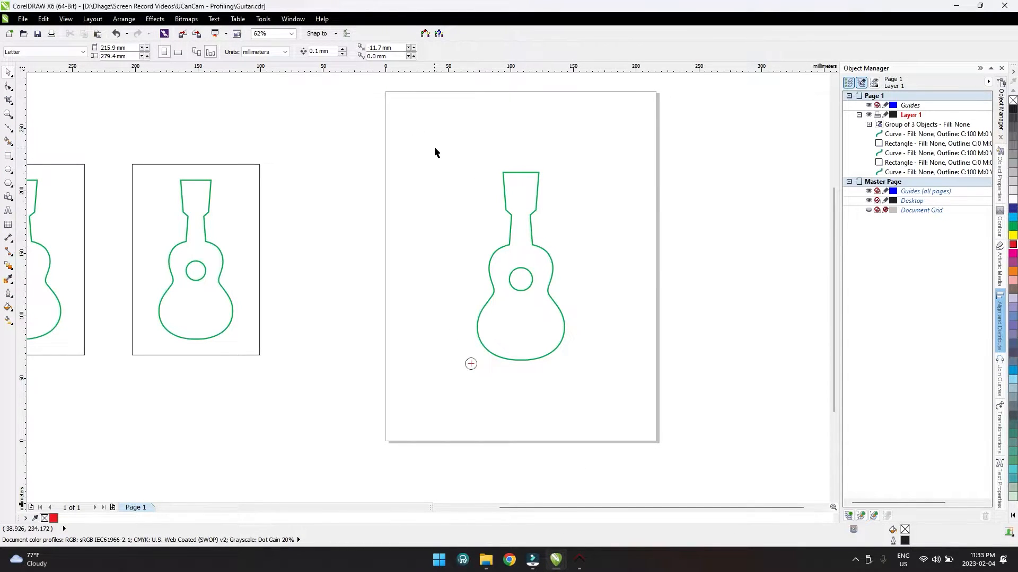
Step: Export only the guitar drawing and its circled cross mark from the page as Guitar.dxf in the UCanCam - Profiling folder
left_click_drag(435, 148, 626, 423)
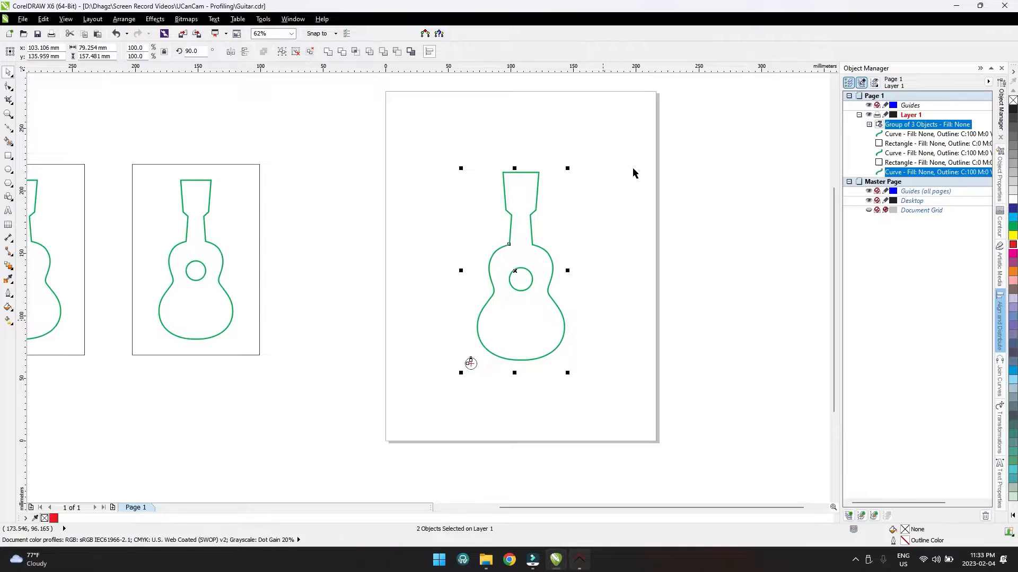
key("ctrl+e")
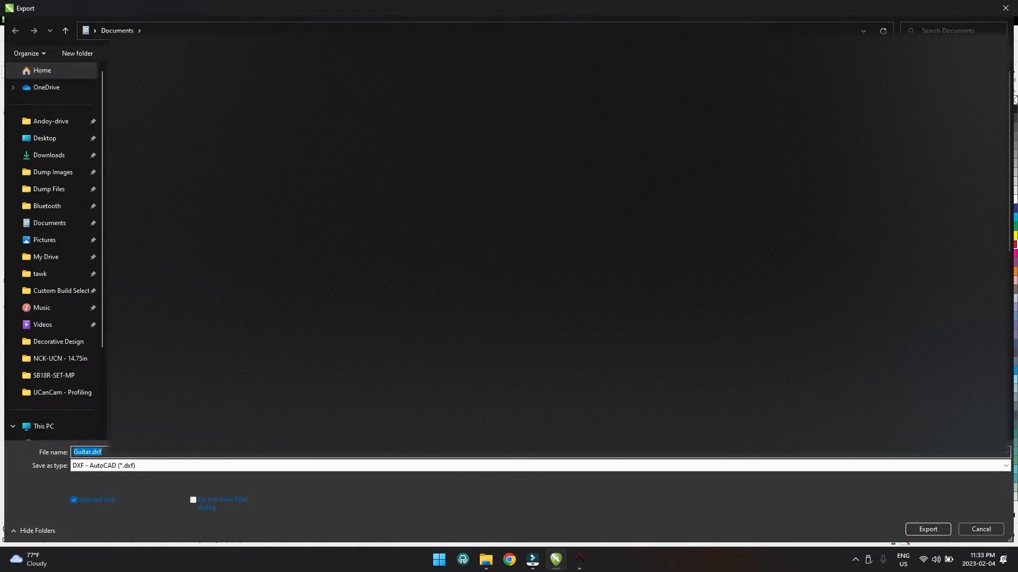
left_click(57, 397)
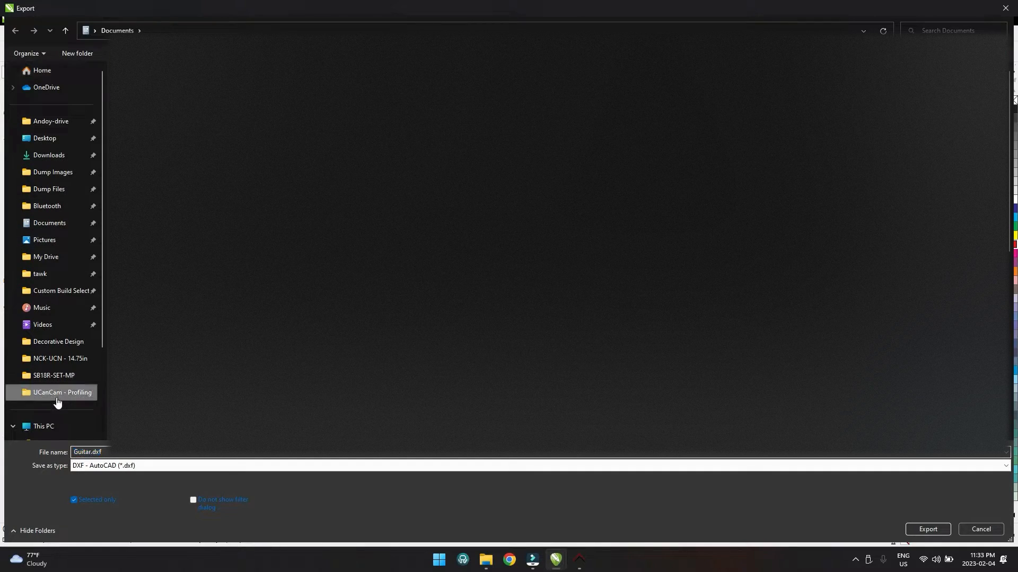
left_click(145, 453)
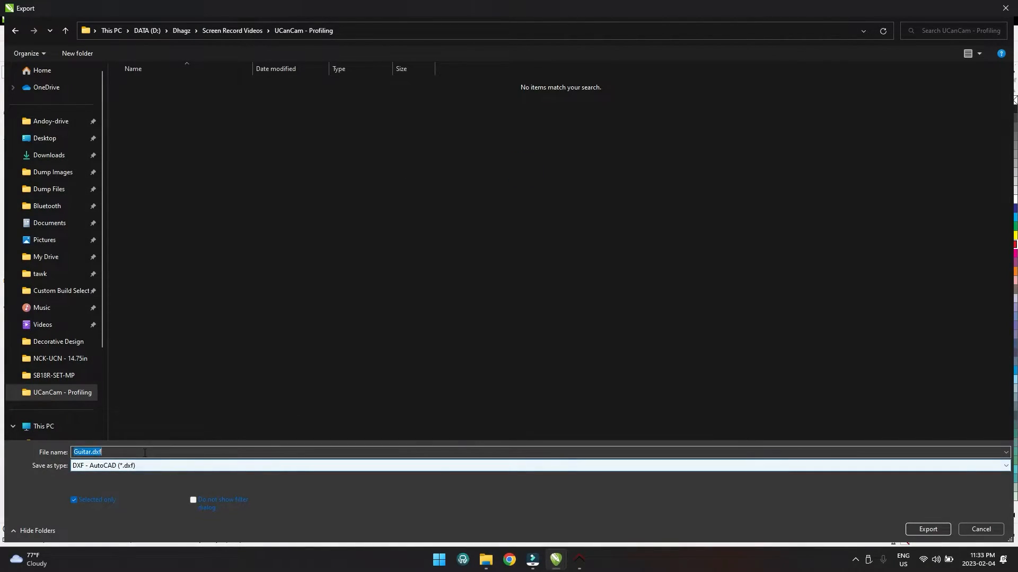
left_click(939, 528)
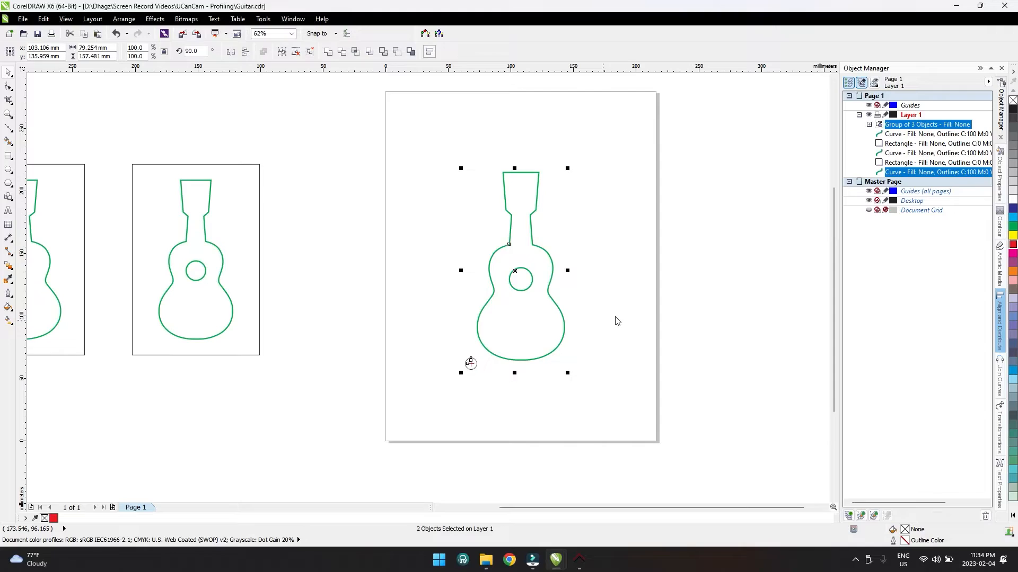
left_click(468, 328)
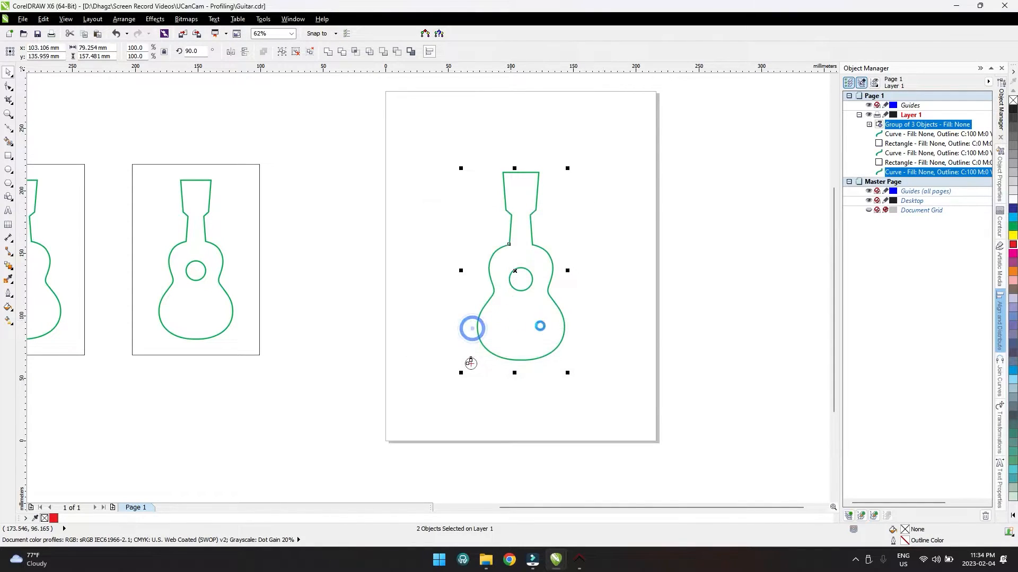
left_click(609, 387)
Step: Switch to UCancam and import Guitar.dxf in millimetres with Create Dxf Layer turned off, placing it on the page
left_click(579, 559)
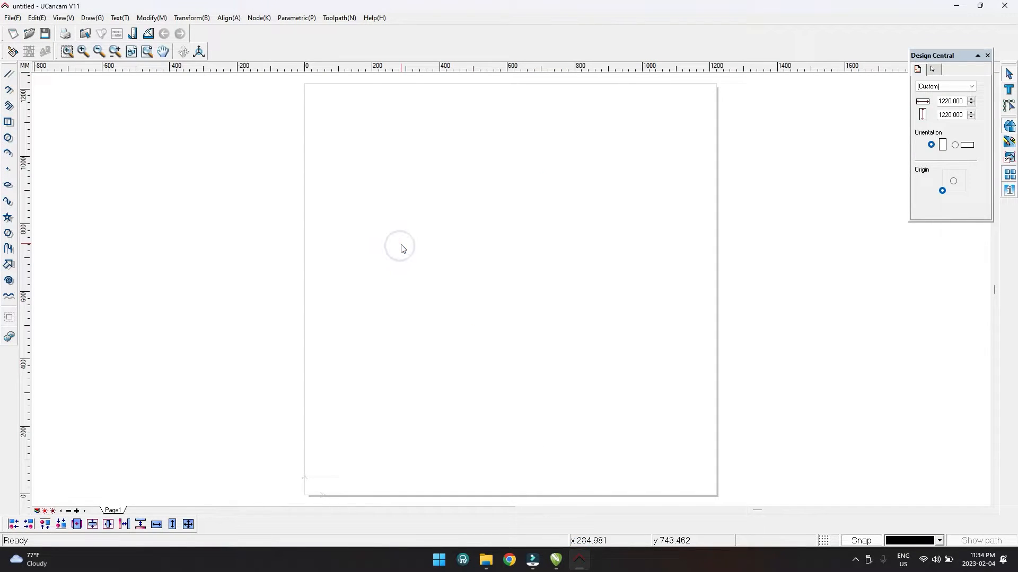
left_click(12, 19)
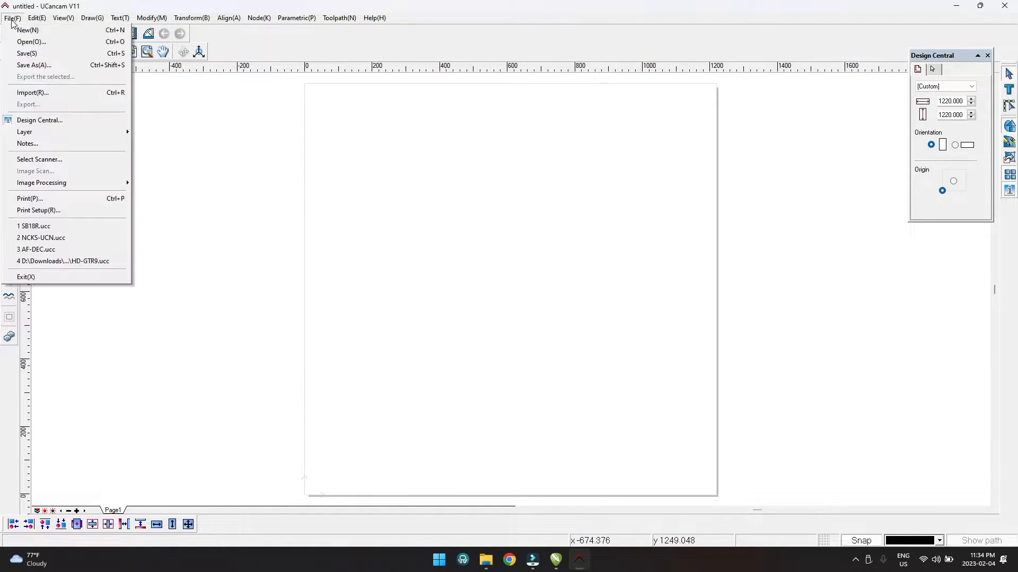
left_click(33, 93)
left_click_drag(704, 66, 575, 106)
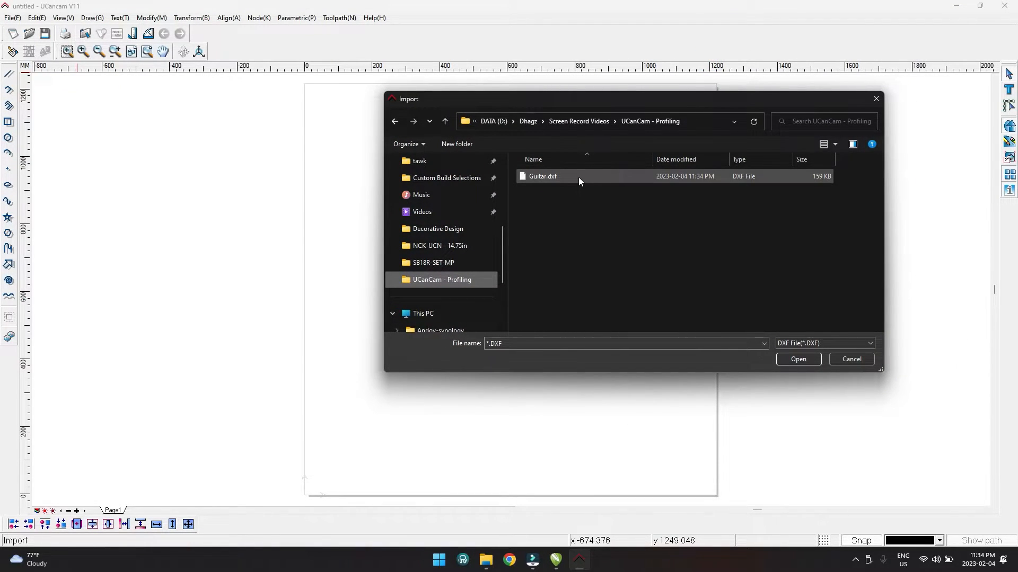
double_click(579, 179)
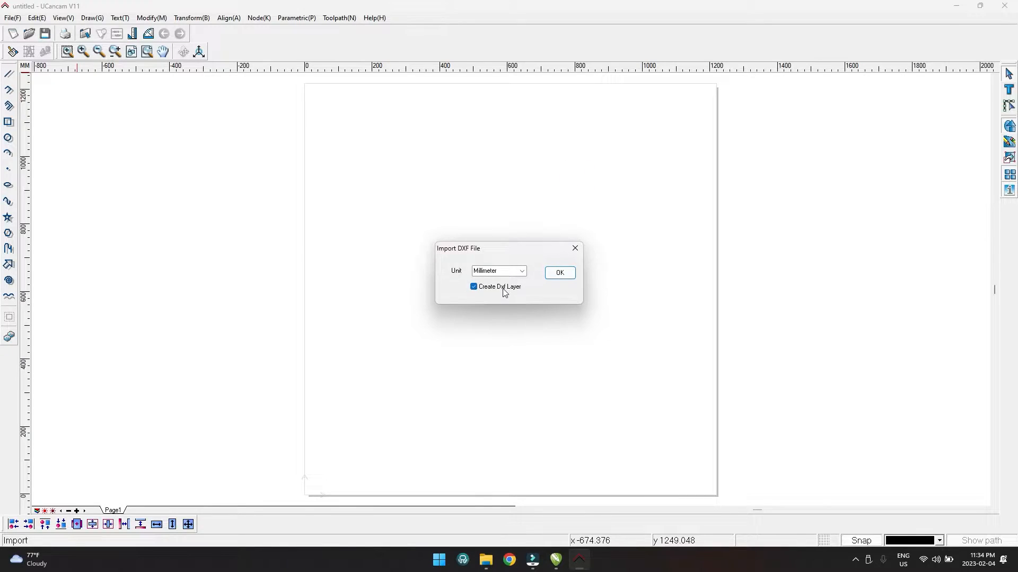
left_click(474, 287)
left_click(559, 272)
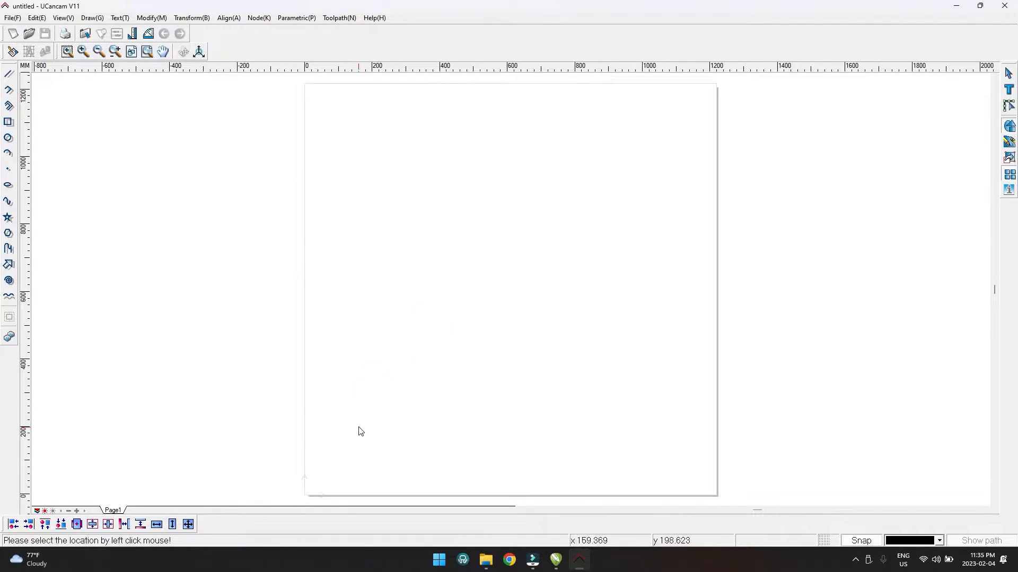
left_click(473, 255)
Step: Check the overall dimensions of the imported guitar drawing together with its circled cross mark
scroll(468, 218, "up", 1)
scroll(466, 215, "up", 5)
middle_click_drag(643, 223, 604, 247)
mouse_move(396, 166)
left_mouse_down()
mouse_move(572, 396)
mouse_move(586, 393)
left_mouse_up()
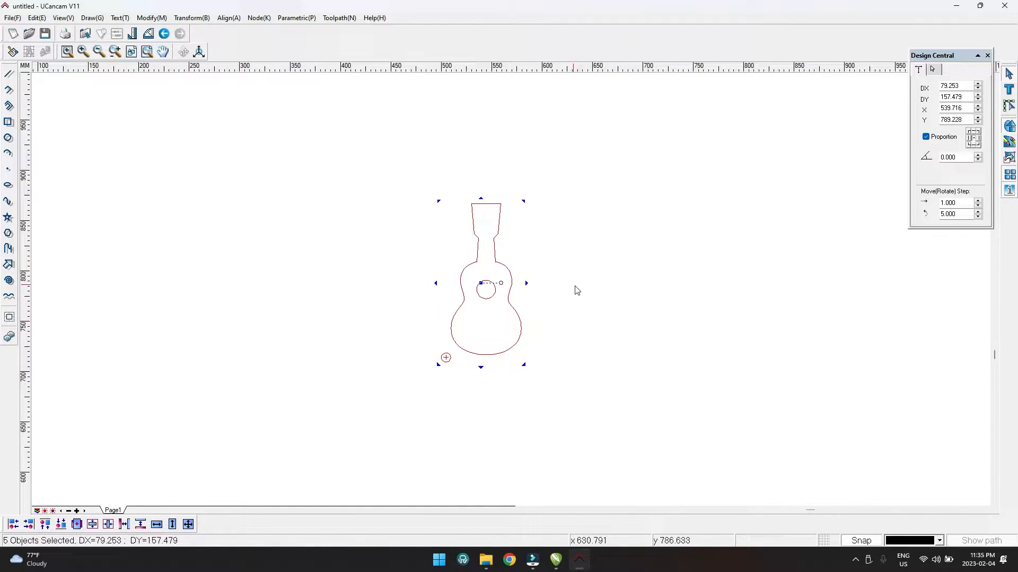
left_click(611, 289)
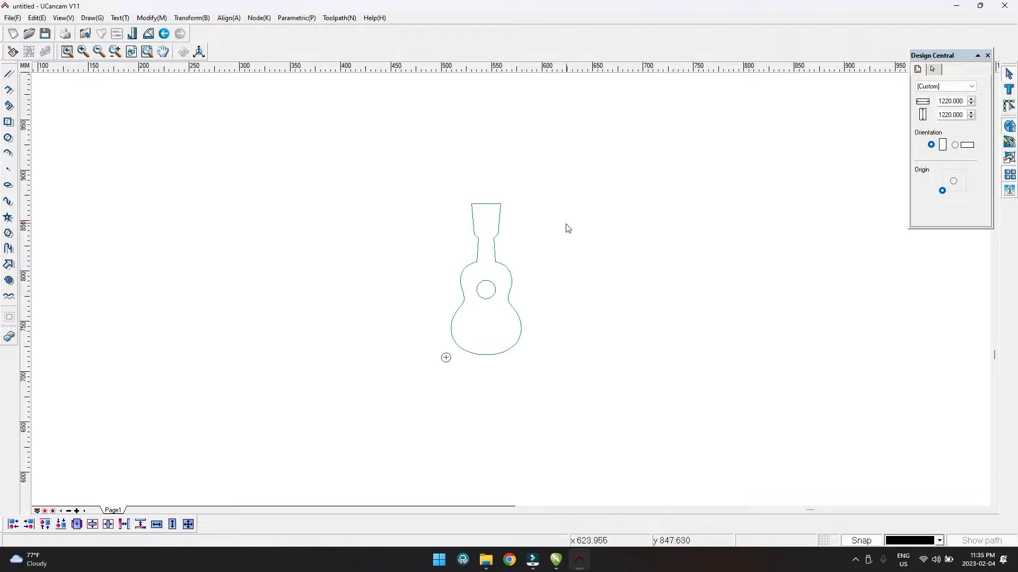
left_click_drag(602, 183, 414, 380)
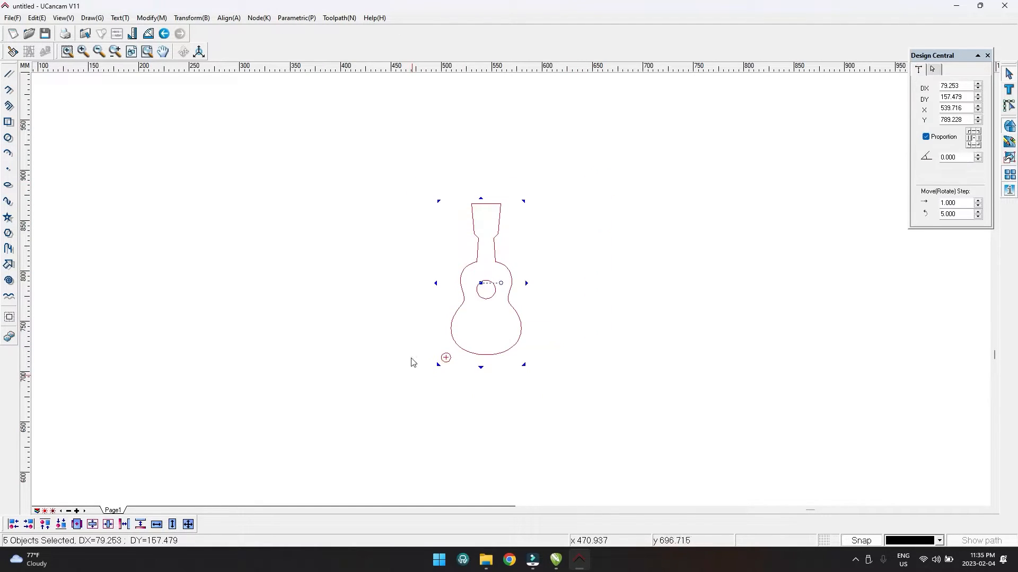
left_click(426, 200)
left_click_drag(424, 188, 614, 374)
left_click(614, 374)
Step: Compare the guitar outline's size in CorelDRAW with the size of the imported outline in UCancam
left_click(556, 560)
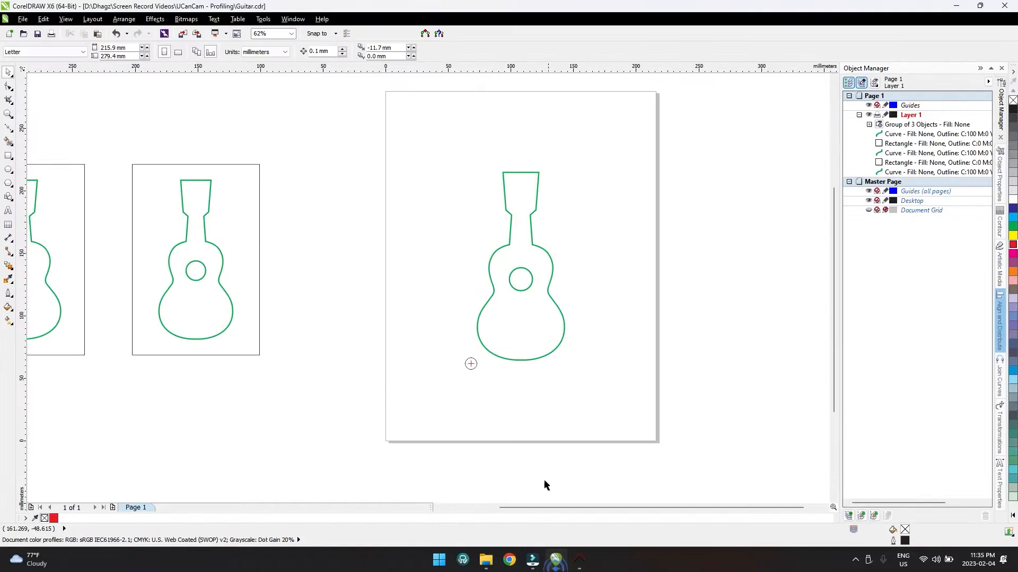
left_click(550, 293)
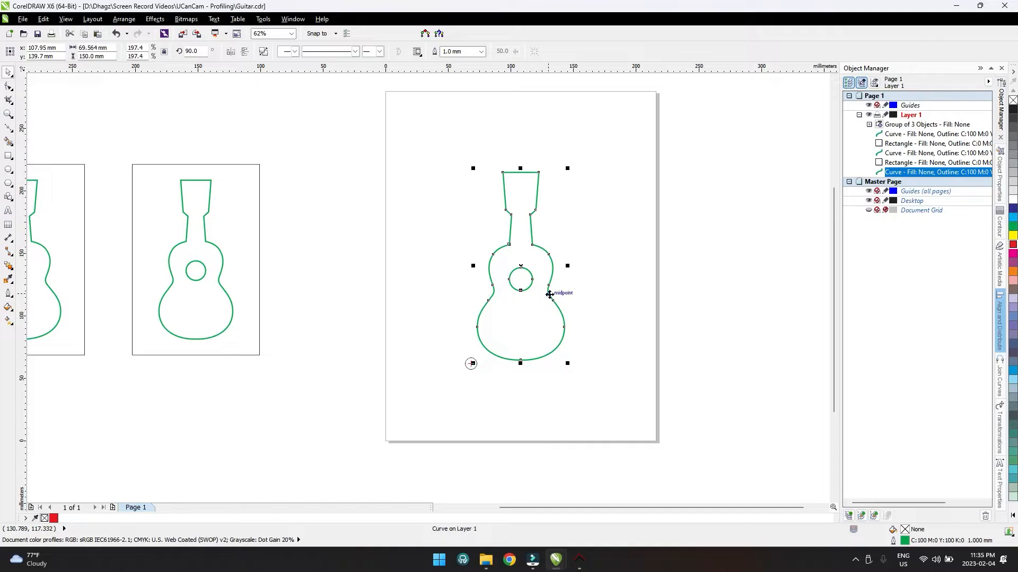
left_click(579, 560)
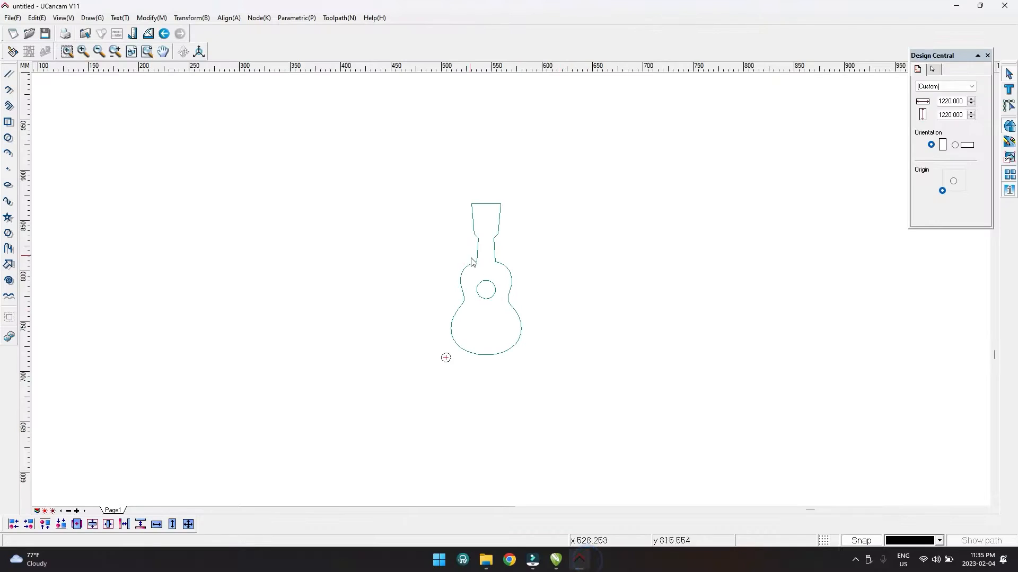
left_click(506, 270)
double_click(954, 97)
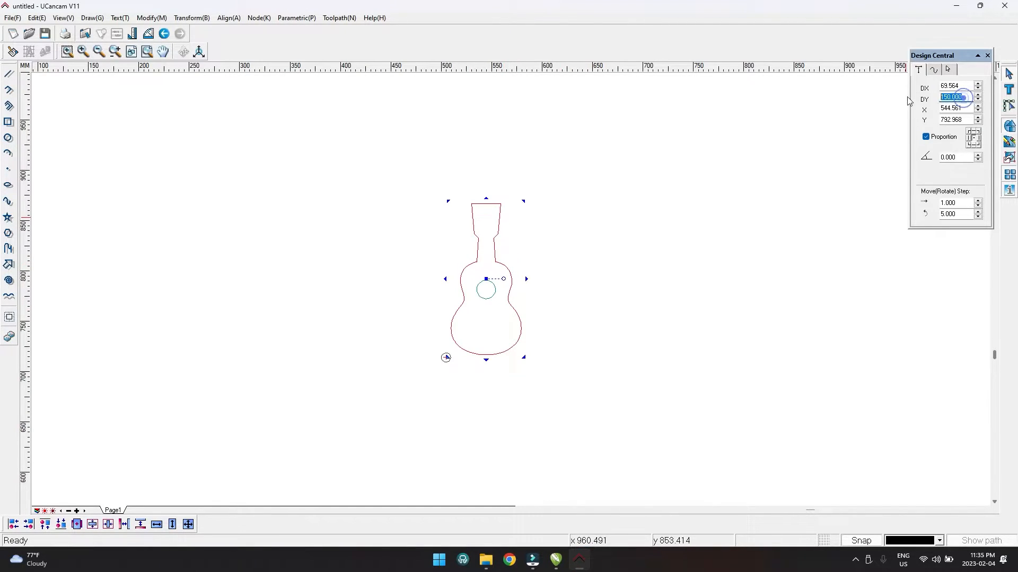
left_click(588, 304)
scroll(546, 316, "up", 2)
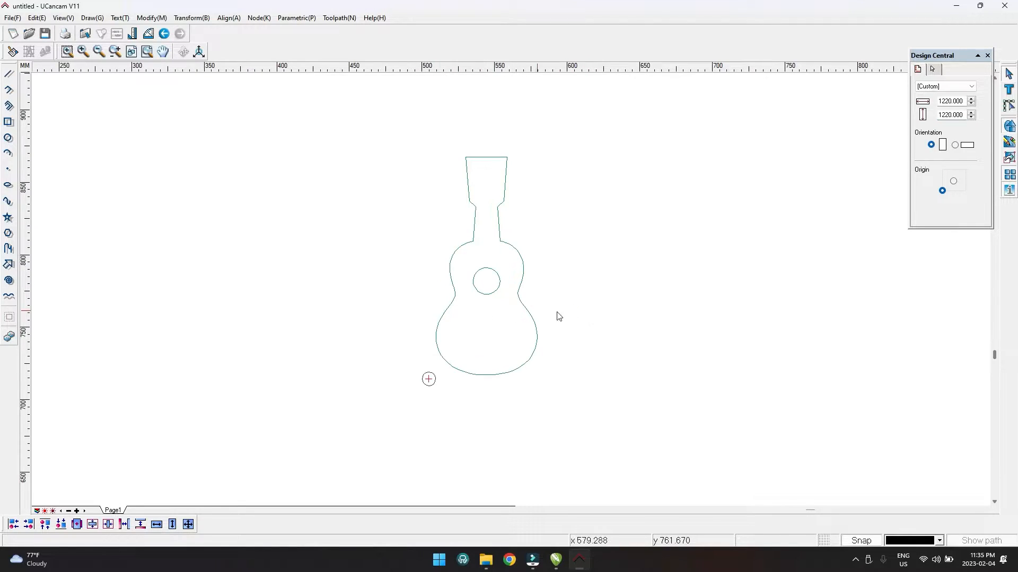
scroll(544, 314, "up", 1)
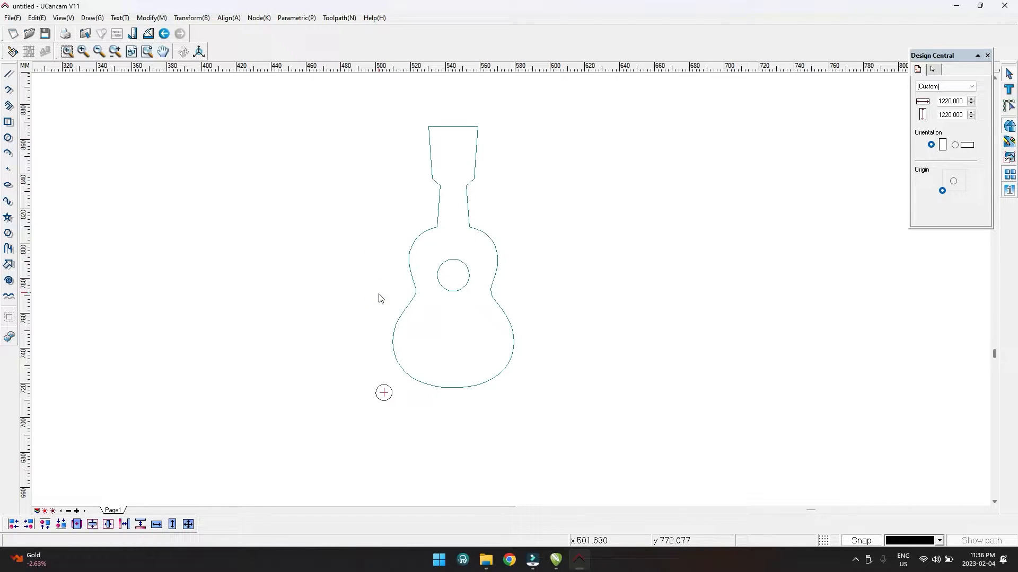
Step: Start Profile Machining on the guitar's outer outline and choose the End Mill D6.0 H30 from the tool library
left_click(415, 288)
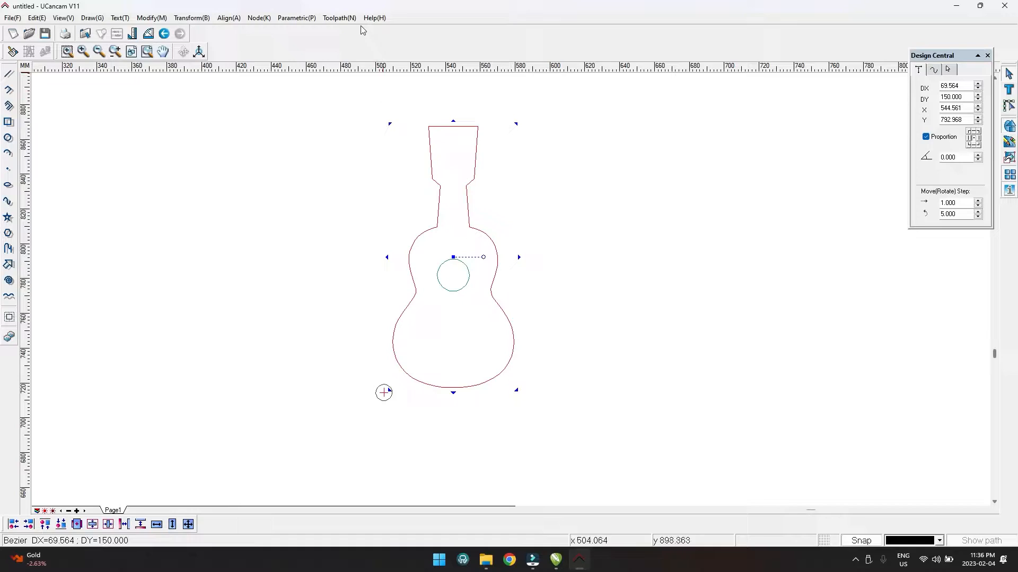
left_click(351, 18)
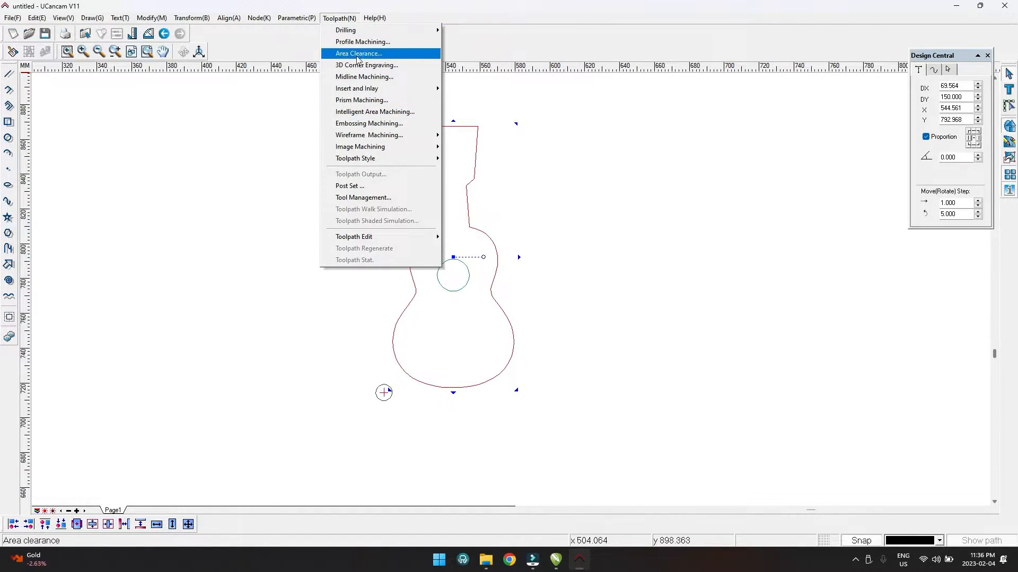
left_click(361, 43)
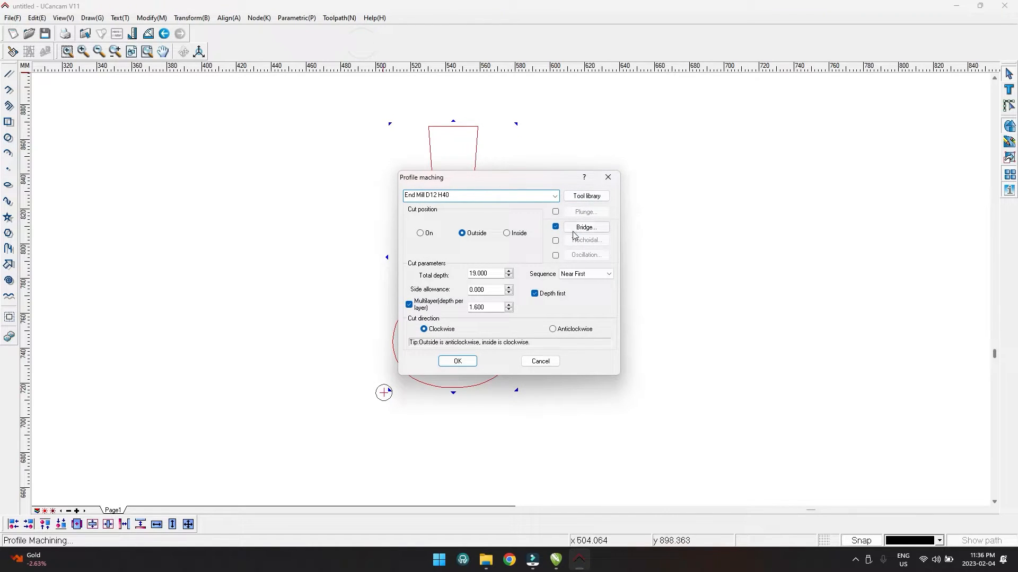
left_click_drag(460, 181, 605, 139)
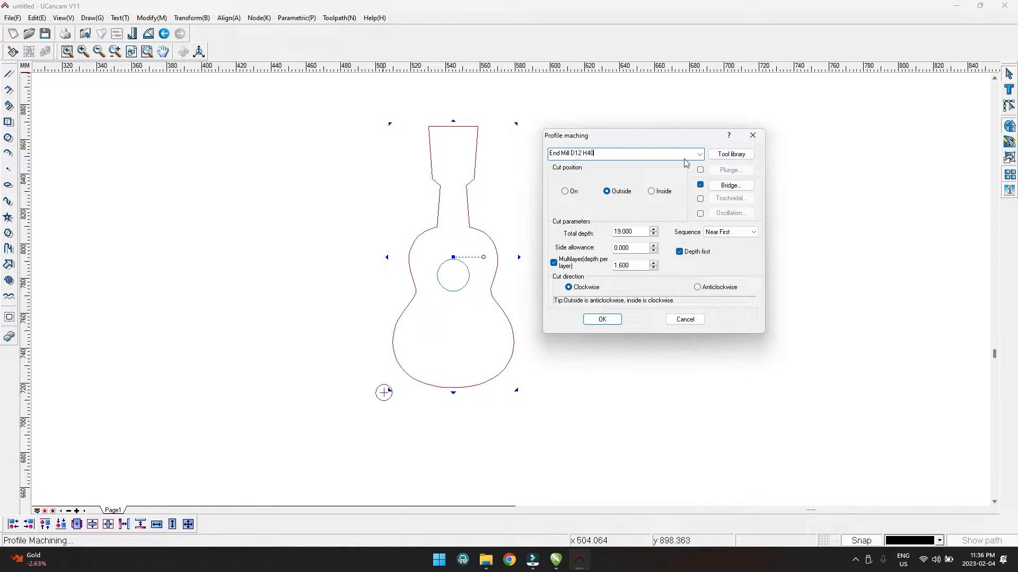
left_click(724, 157)
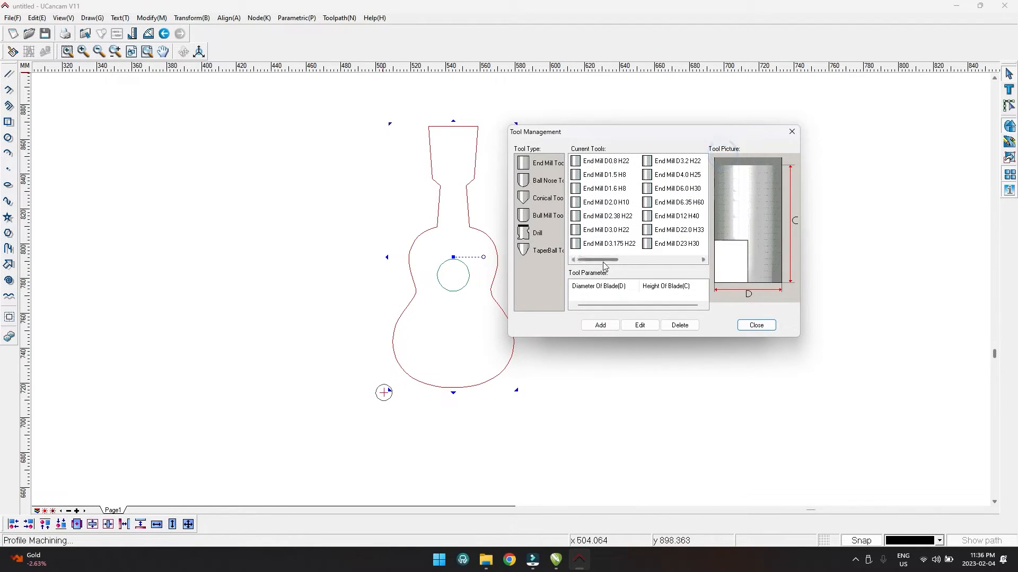
left_click_drag(603, 260, 572, 254)
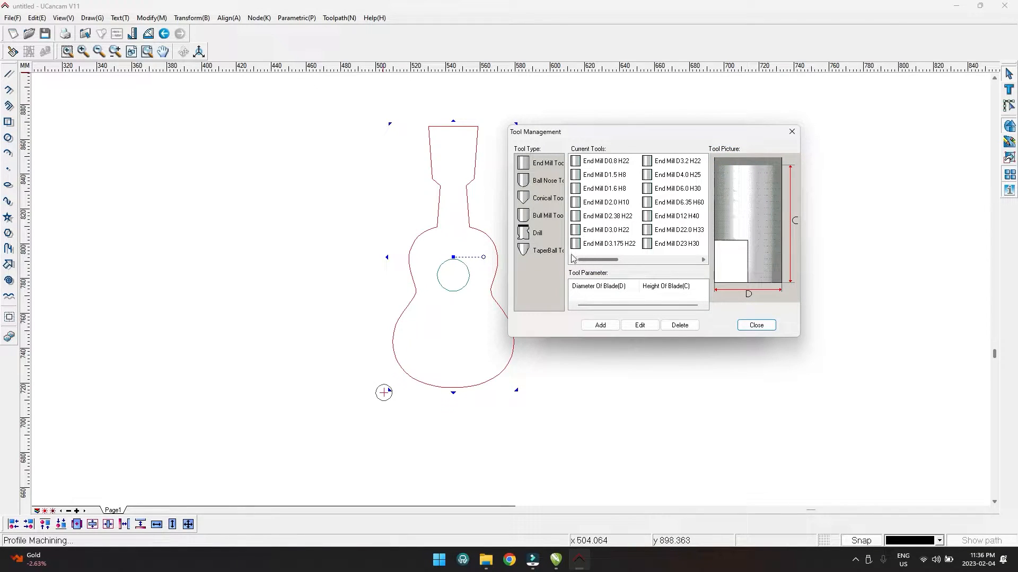
left_click(541, 166)
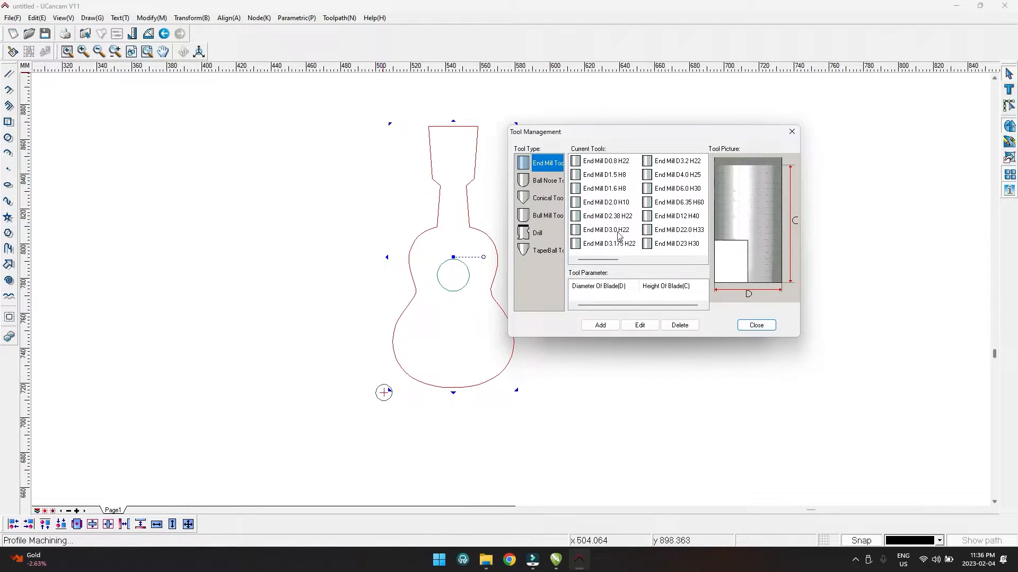
left_click_drag(617, 260, 650, 263)
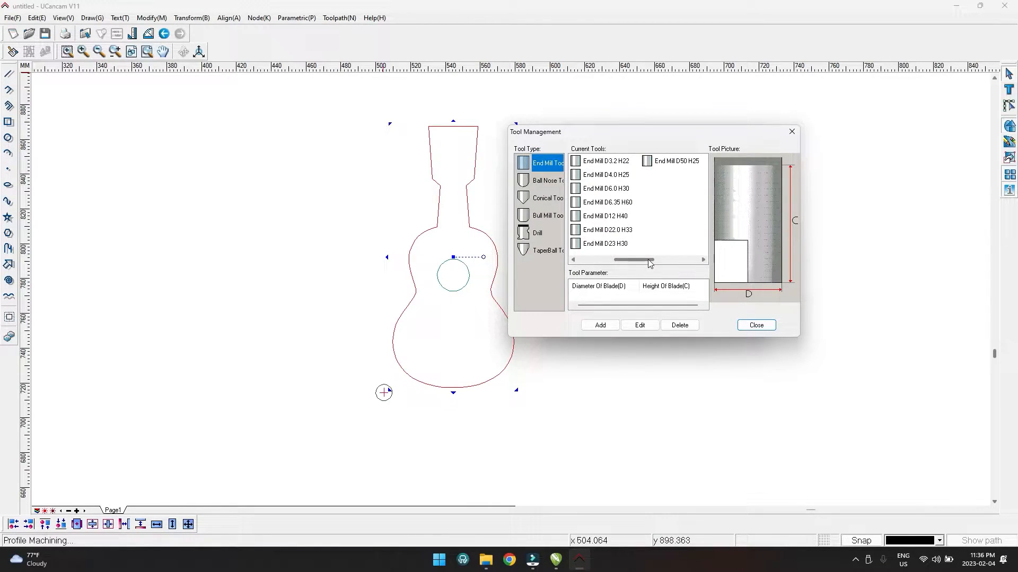
left_click(610, 189)
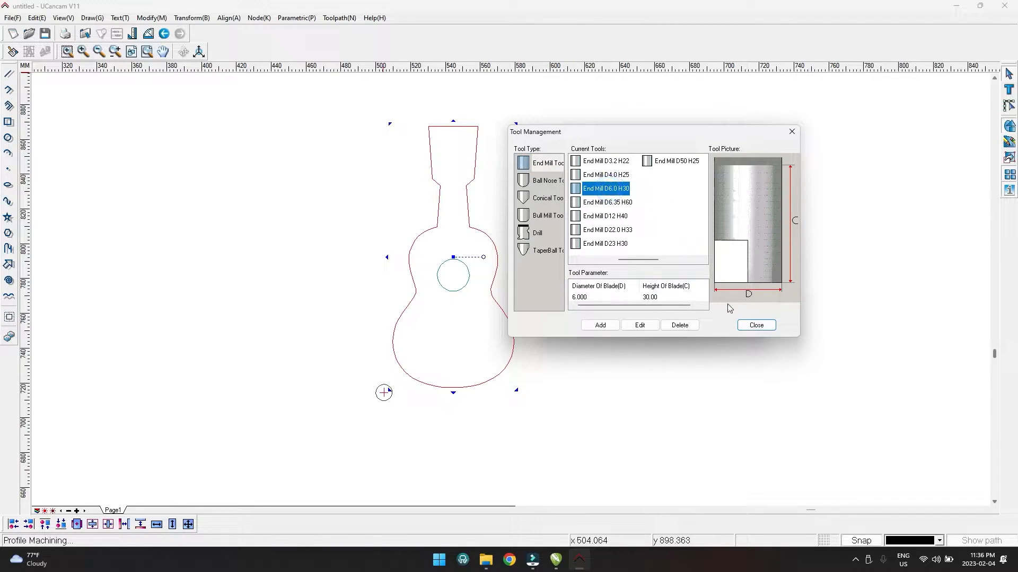
left_click(756, 325)
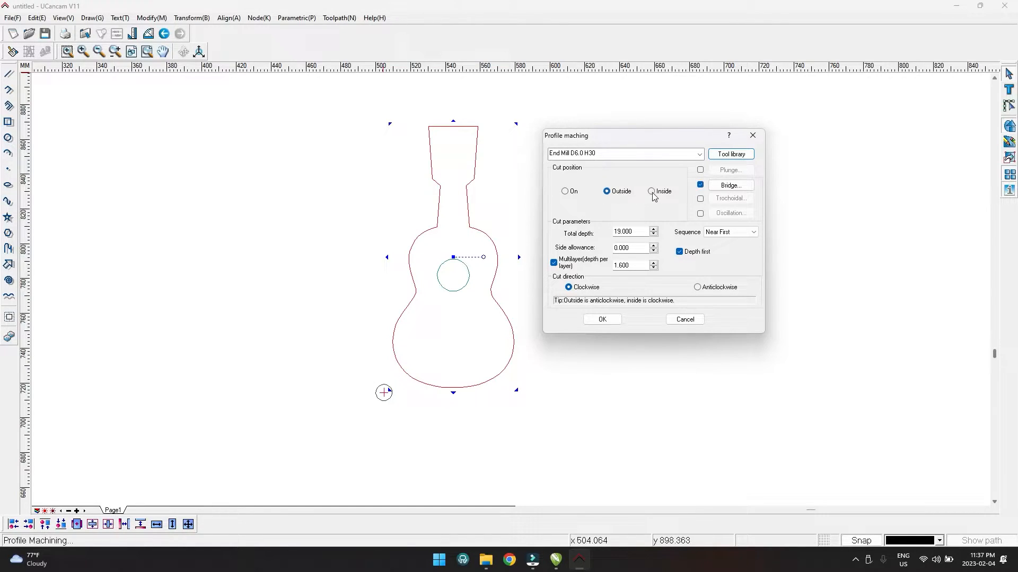
Step: Set the profile's cut position to Outside and its total depth to 10 mm
left_click(568, 193)
left_click(608, 192)
left_click(651, 191)
left_click(607, 191)
left_click(637, 232)
double_click(637, 231)
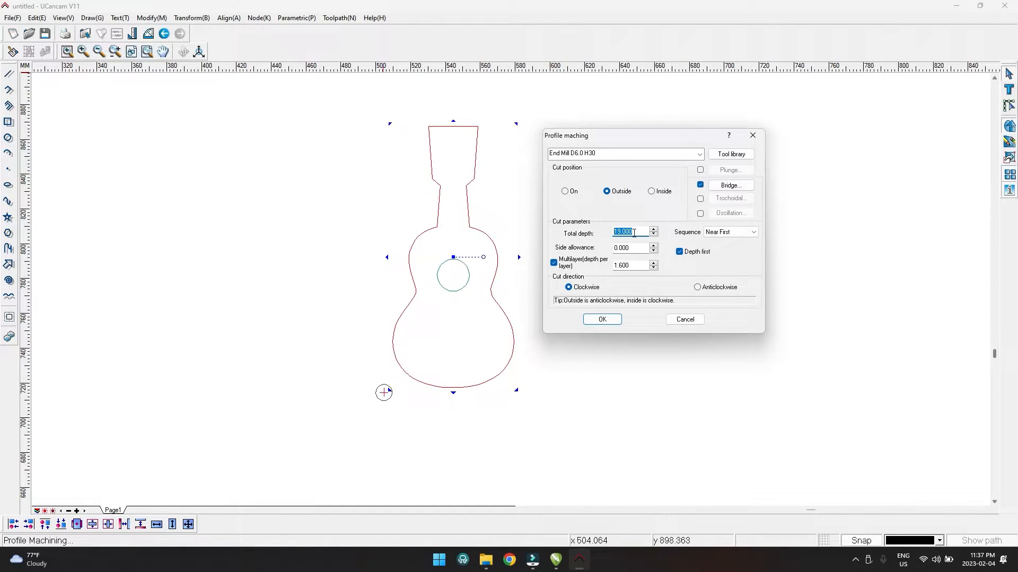
type("10")
Step: Set the multilayer depth per layer to 1.5 mm for the profile cut
left_click(636, 249)
left_click(628, 266)
left_click_drag(631, 265, 608, 271)
left_click(634, 263)
double_click(636, 267)
left_click(637, 267)
left_click_drag(638, 267, 607, 270)
type("1.5")
double_click(628, 232)
left_click(678, 251)
left_click(679, 252)
left_click(690, 249)
left_click(700, 250)
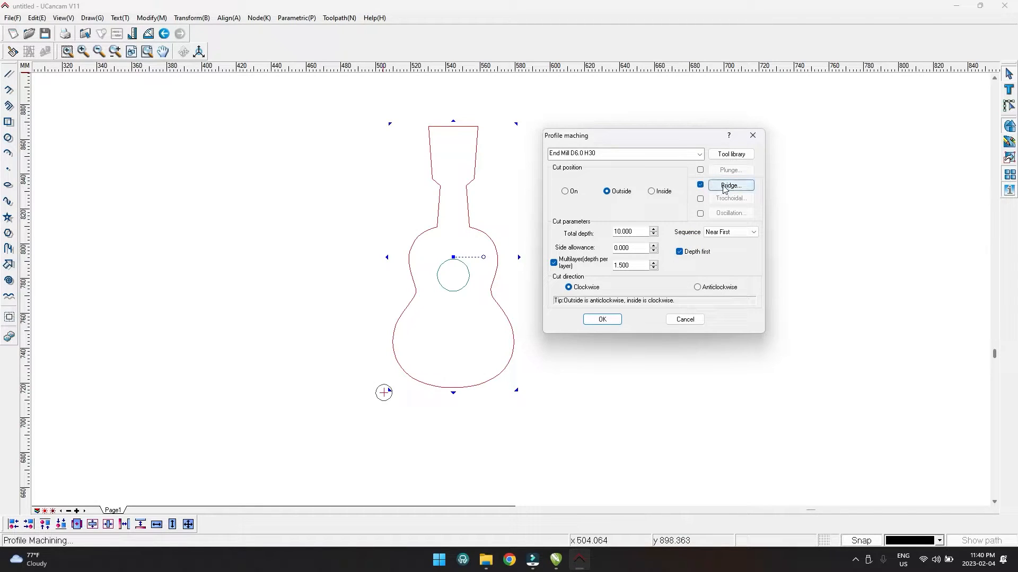
Step: Review the bridge settings without changing them and turn off bridges for the guitar's profile cut
left_click(701, 183)
left_click(701, 185)
left_click(722, 185)
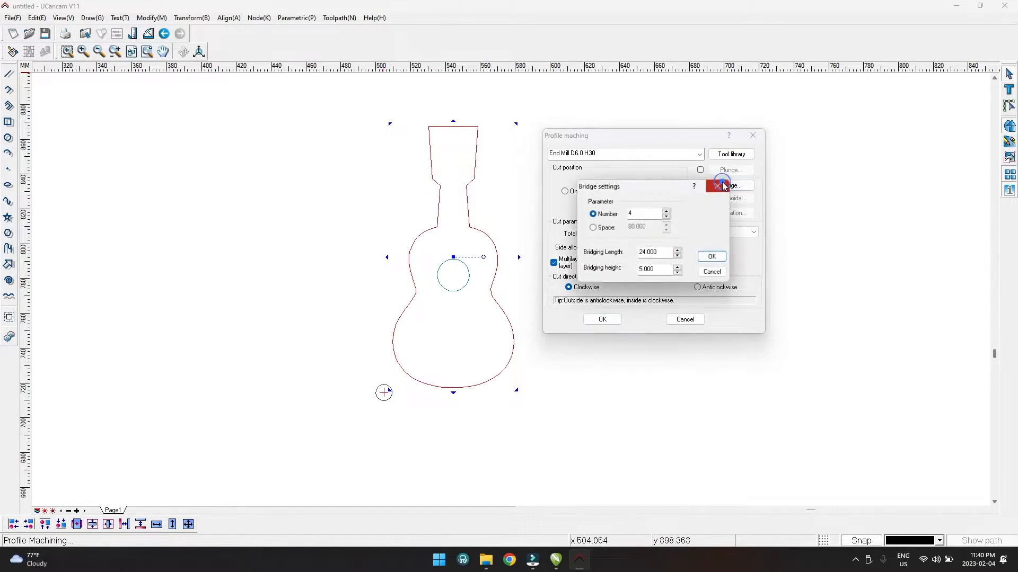
double_click(636, 213)
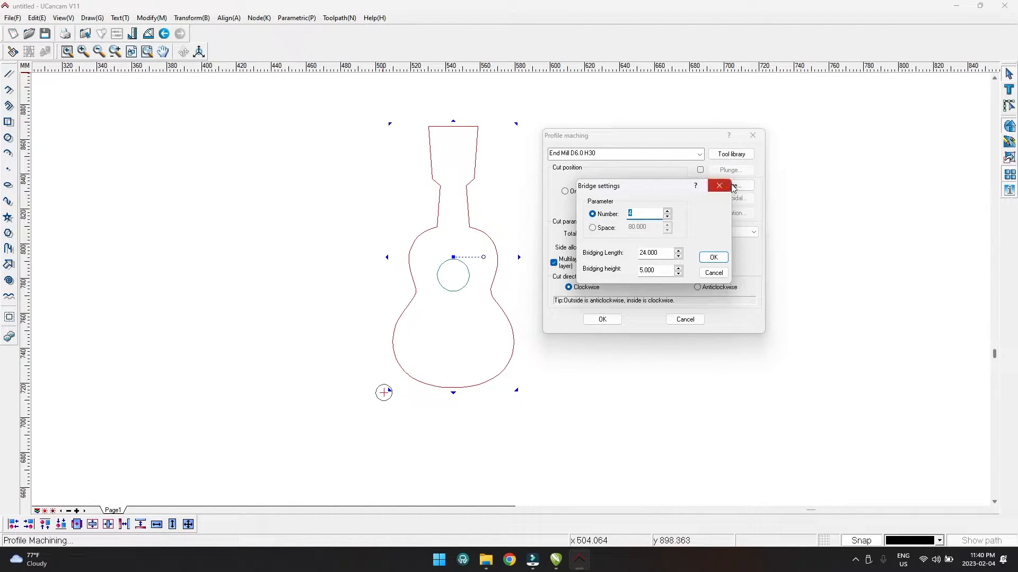
left_click(730, 186)
left_click(700, 185)
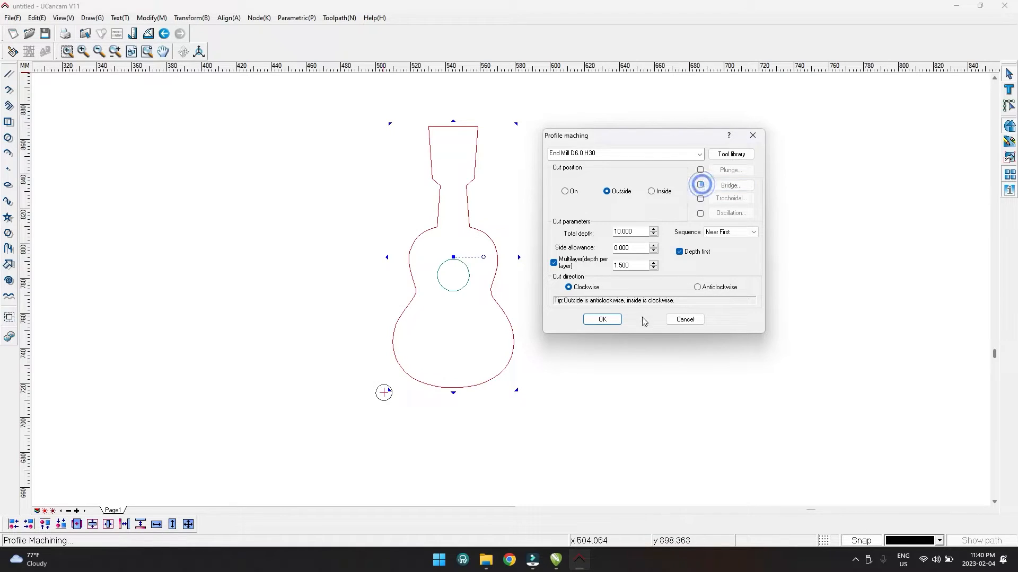
Step: Generate the outside profile toolpath for the guitar's outline and select the resulting path
left_click(607, 320)
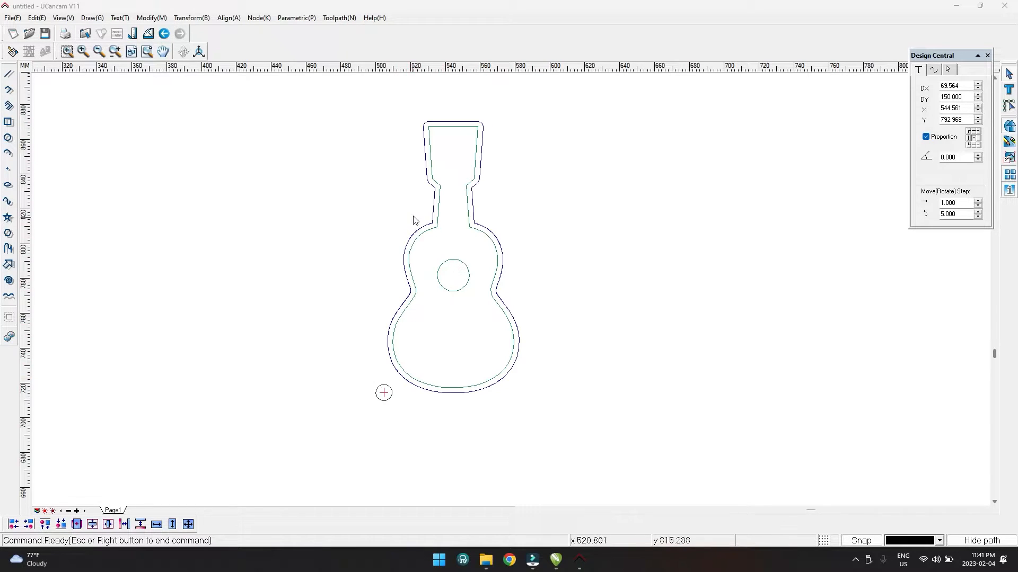
left_click(436, 200)
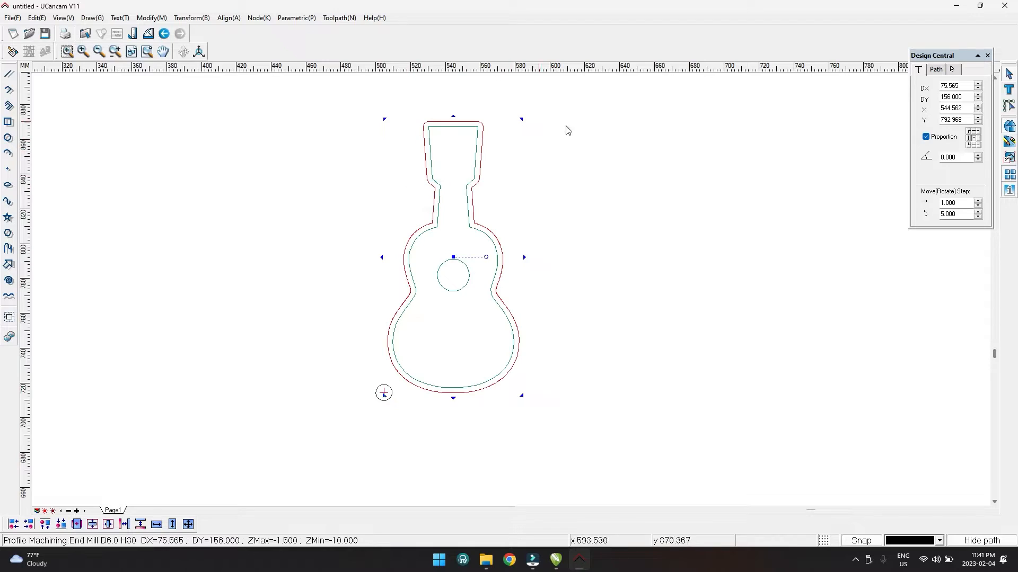
Step: Open the Toolpath Walk Simulation for the guitar's profile path, inspect its depth layers from several angles and exit the simulation
left_click(482, 154)
left_click(339, 18)
left_click(526, 162)
left_click(482, 155)
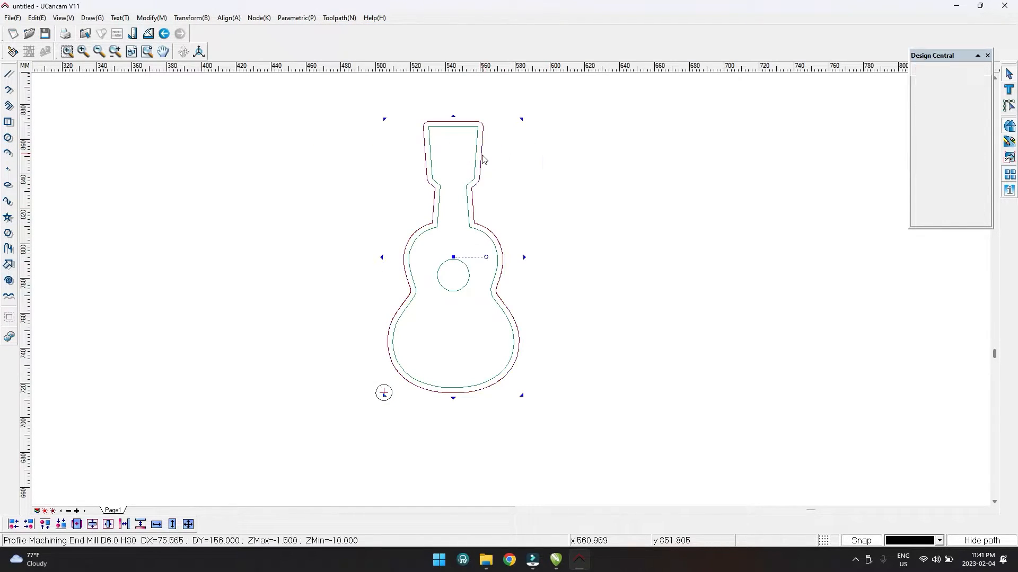
left_click(339, 18)
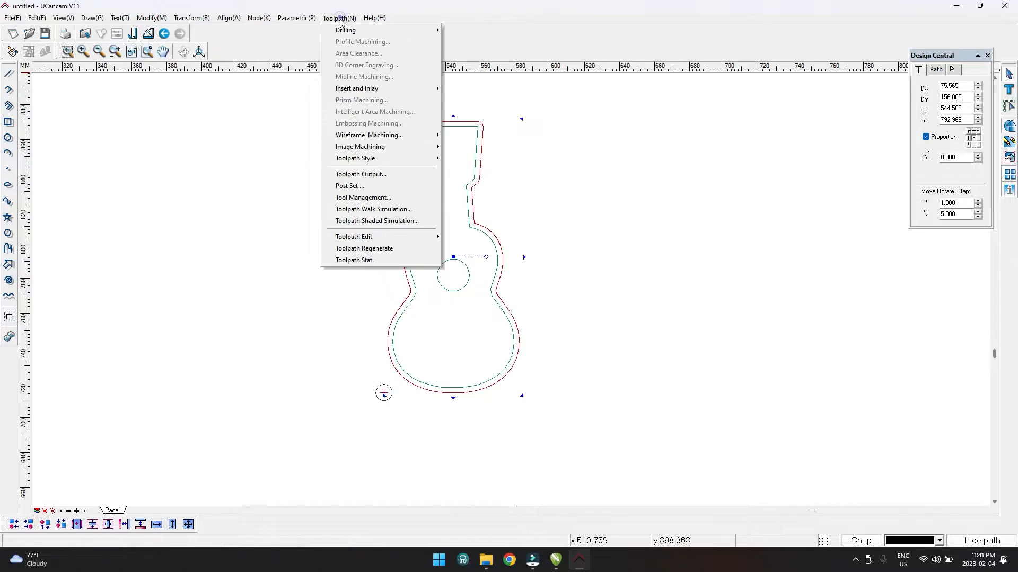
left_click(359, 209)
middle_click_drag(513, 318, 589, 283)
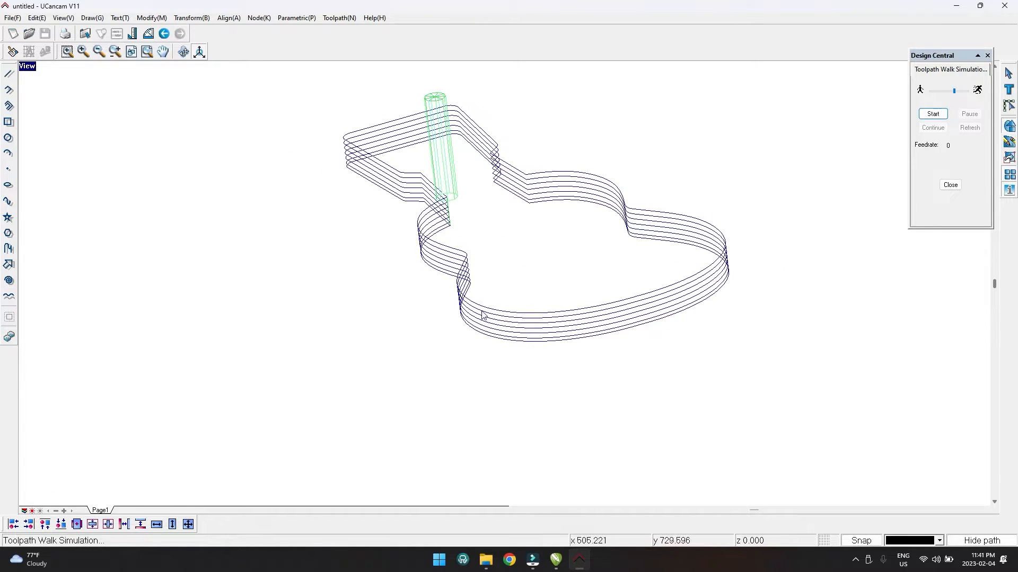
middle_click_drag(473, 303, 503, 281)
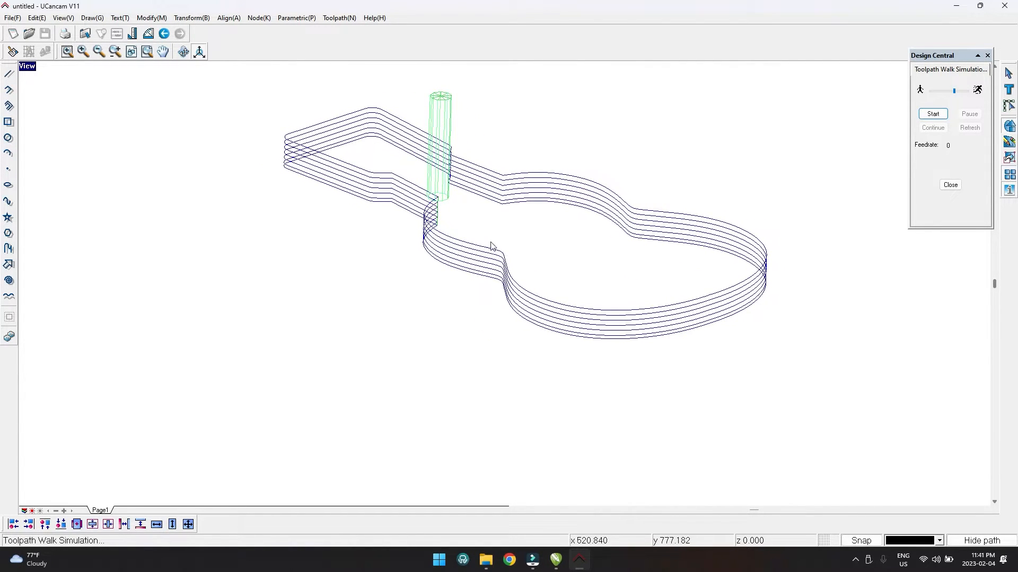
mouse_move(559, 316)
middle_mouse_down()
mouse_move(550, 325)
mouse_move(560, 328)
middle_mouse_up()
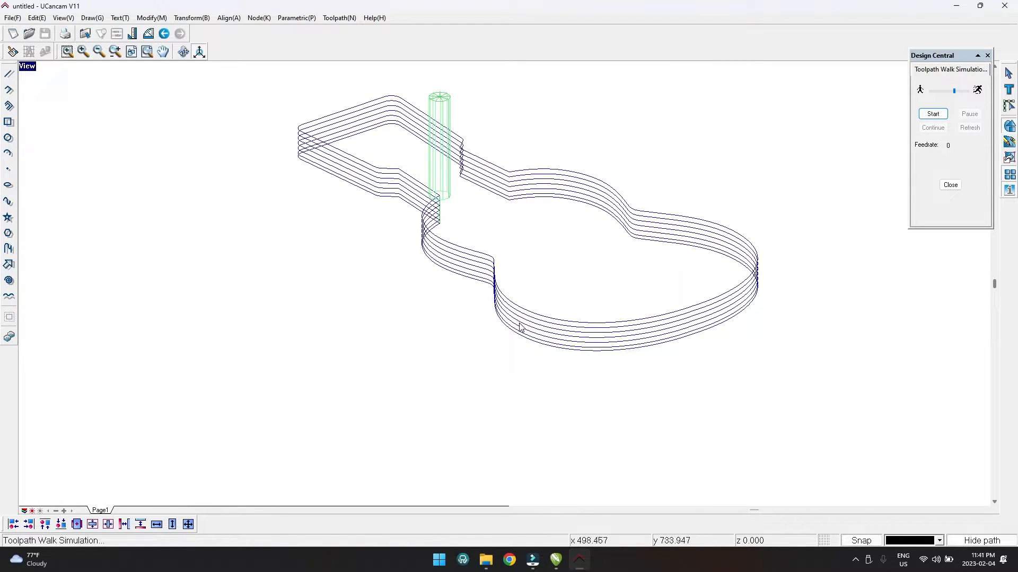
middle_click_drag(692, 230, 492, 164)
key("Escape")
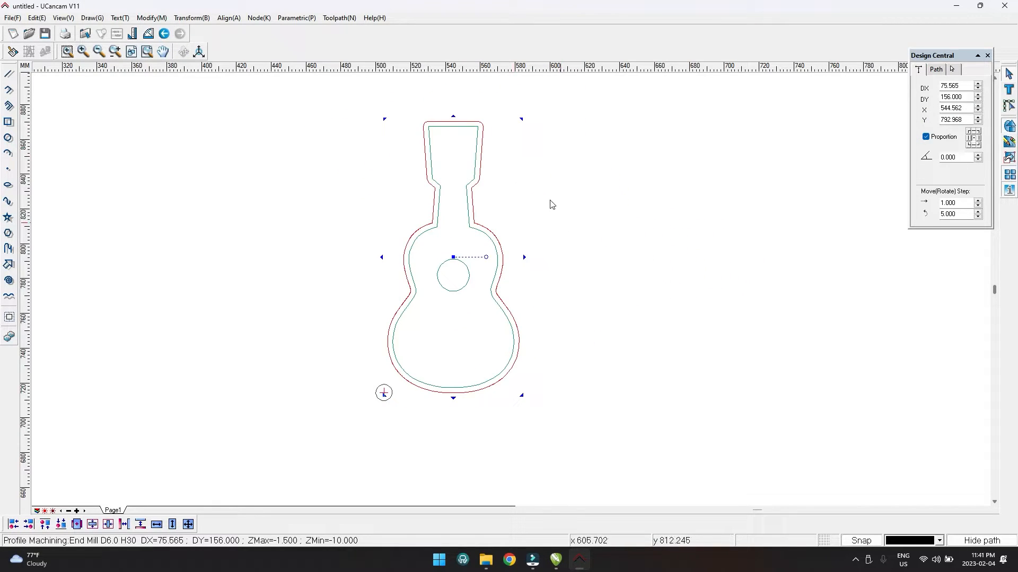
Step: Run the Toolpath Shaded Simulation for the guitar's profile path
left_click(332, 21)
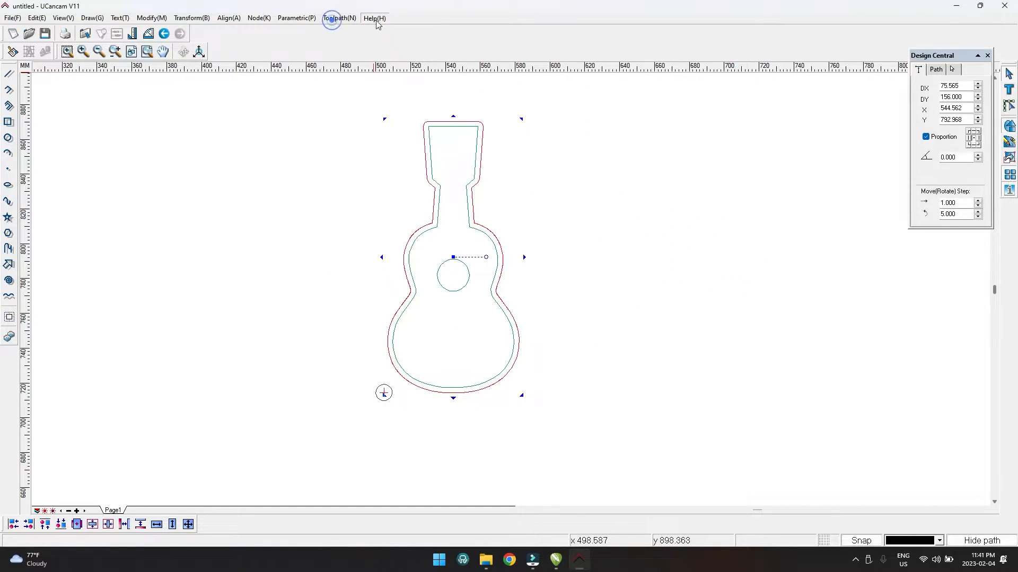
left_click(620, 218)
left_click(481, 177)
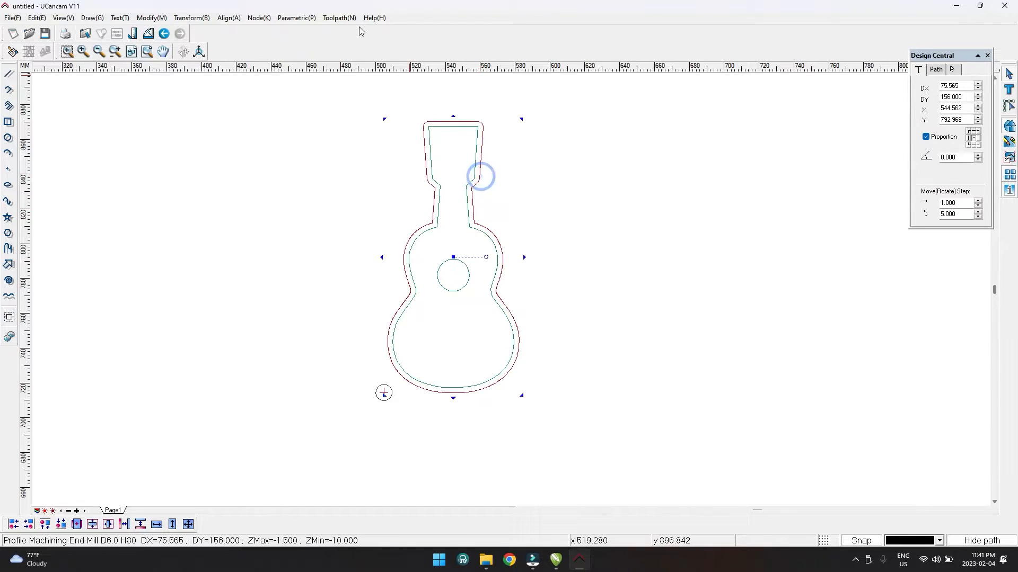
left_click(340, 18)
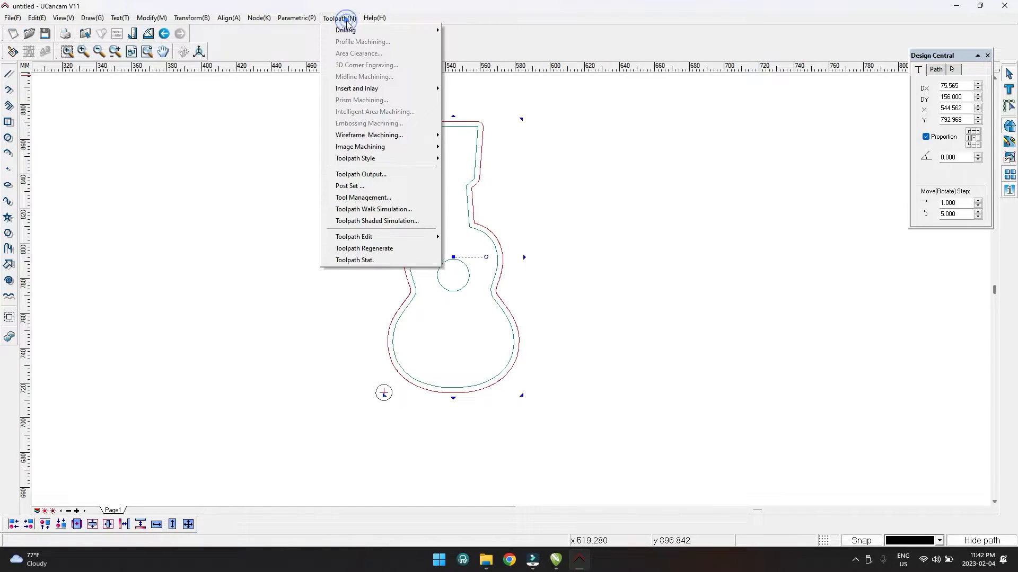
left_click(376, 221)
scroll(592, 244, "up", 4)
scroll(593, 244, "down", 7)
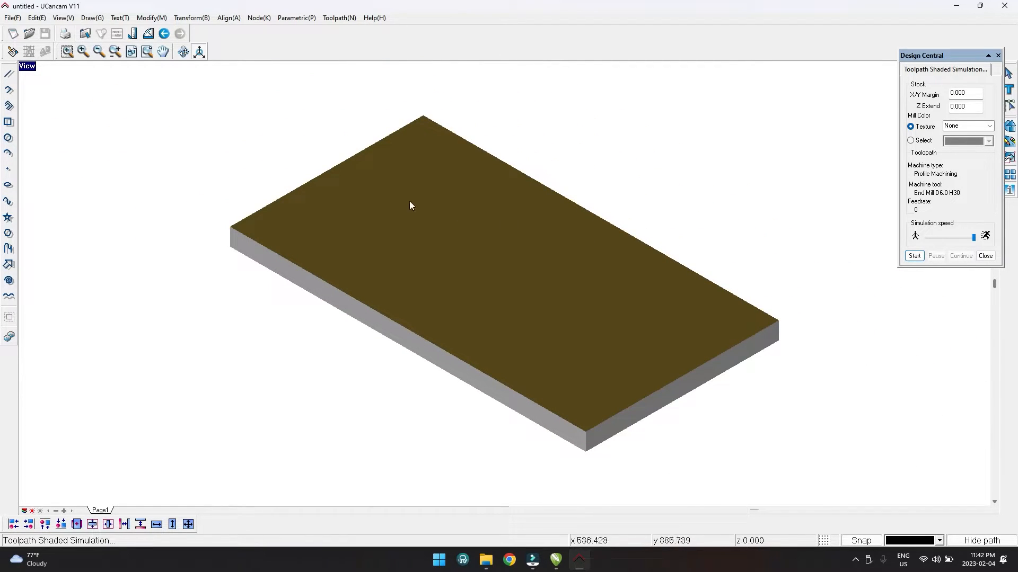
left_click(915, 256)
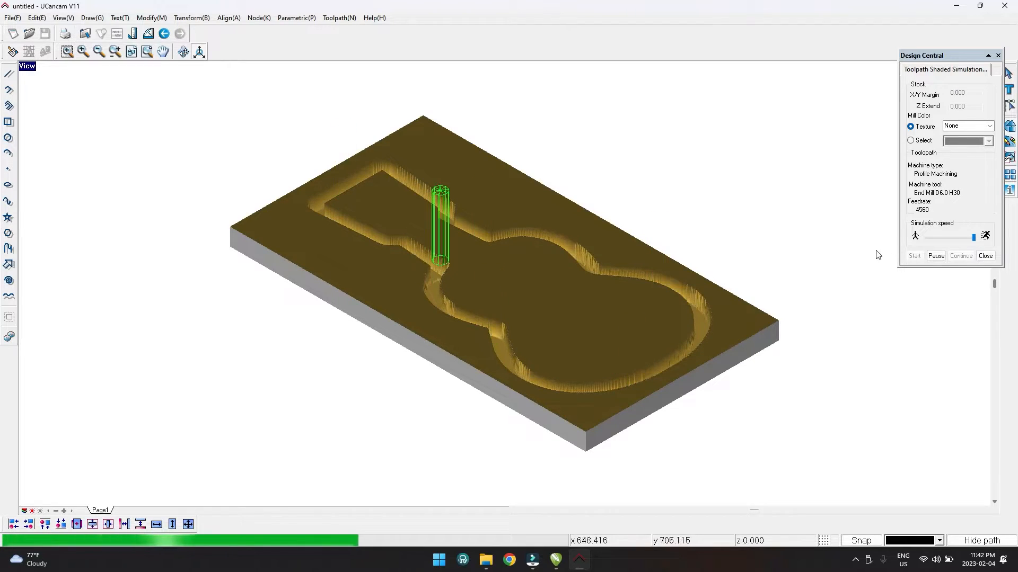
Step: Examine the simulated groove around the guitar from above and at an angle, and close the shaded simulation
middle_click_drag(714, 277, 722, 310)
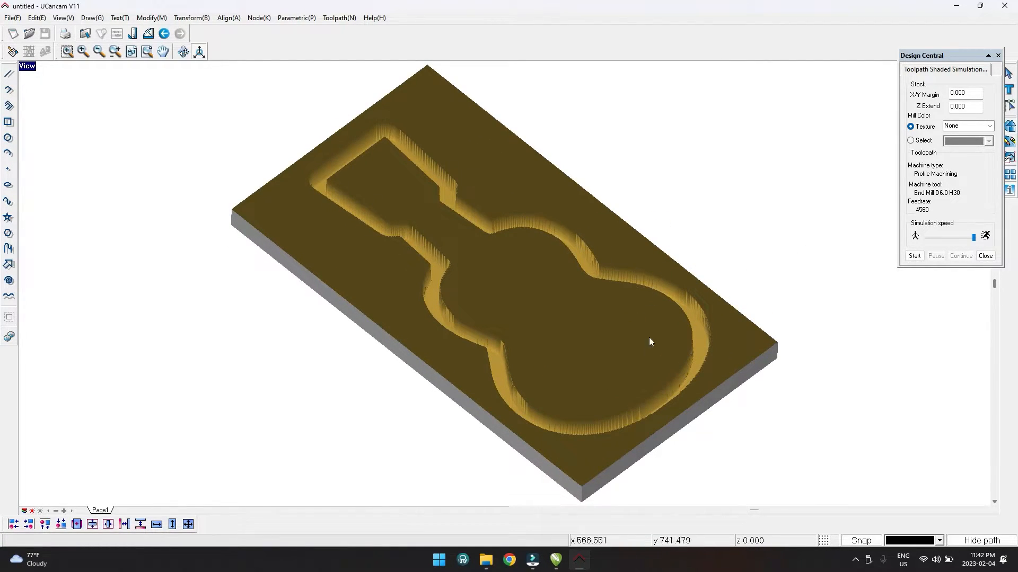
middle_click_drag(619, 321, 608, 372)
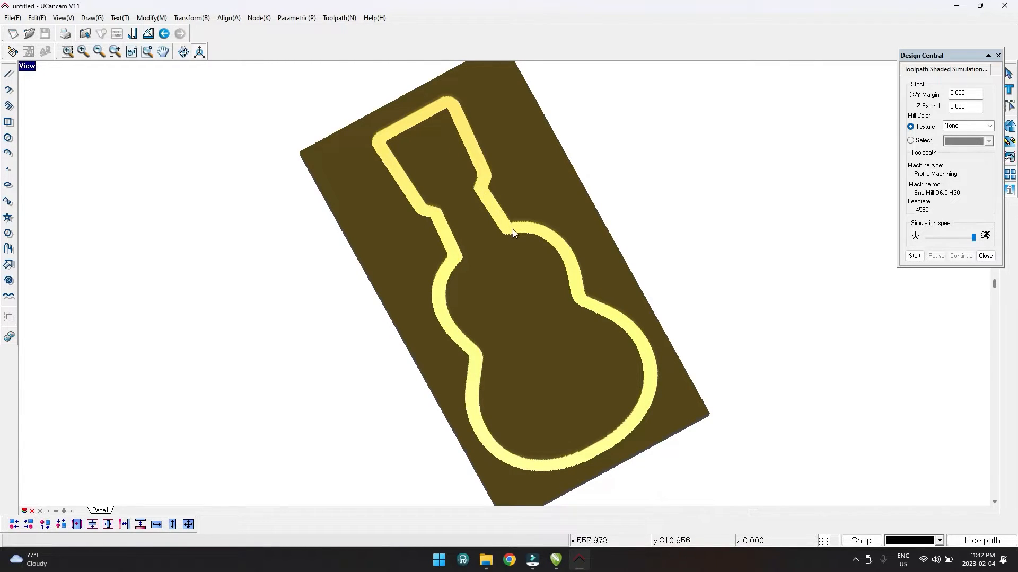
left_click_drag(574, 334, 469, 162)
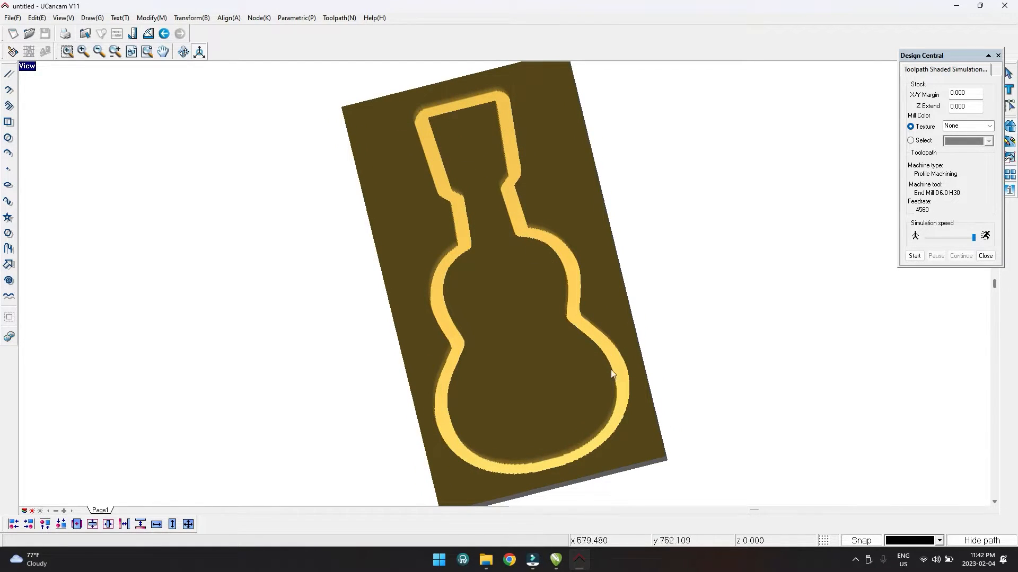
left_click_drag(397, 161, 489, 179)
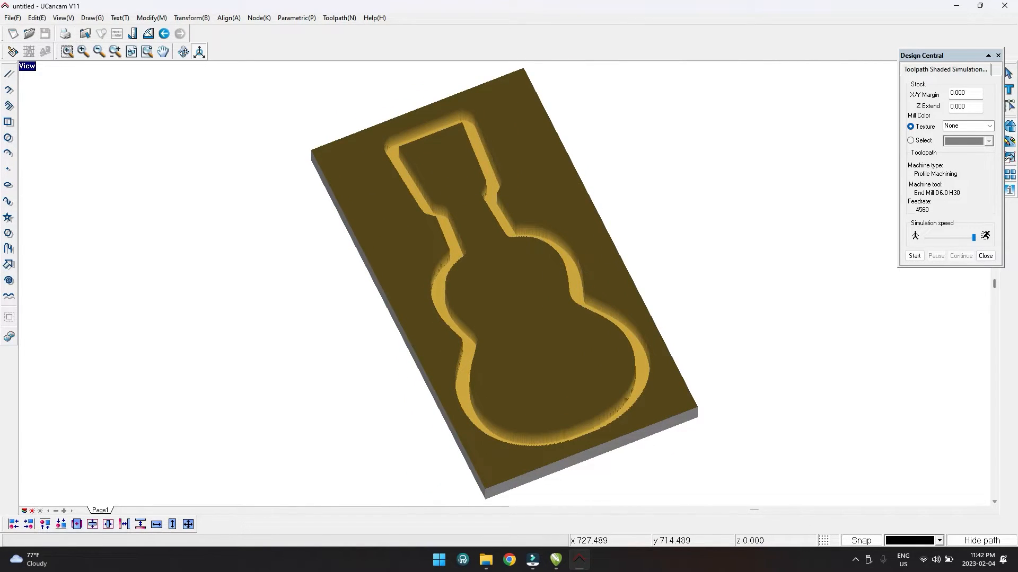
left_click(985, 256)
Step: Reopen the guitar toolpath's profile machining settings, turn on bridges and set the bridging length to 12 mm
left_click(482, 160)
double_click(482, 160)
left_click_drag(532, 183, 664, 115)
left_click(688, 157)
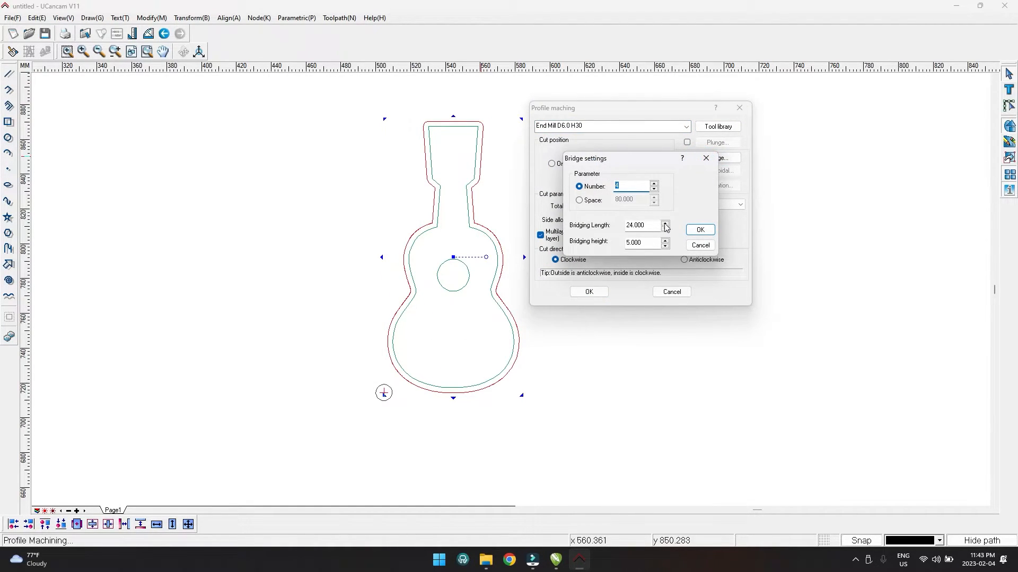
key("Tab")
key("Tab")
key("shift+Tab")
left_click(652, 226)
left_click_drag(652, 226, 615, 229)
type("12")
Step: Check the bridging height, accept the bridge settings and recalculate the guitar's profile toolpath with the bridges
left_click_drag(645, 240, 621, 246)
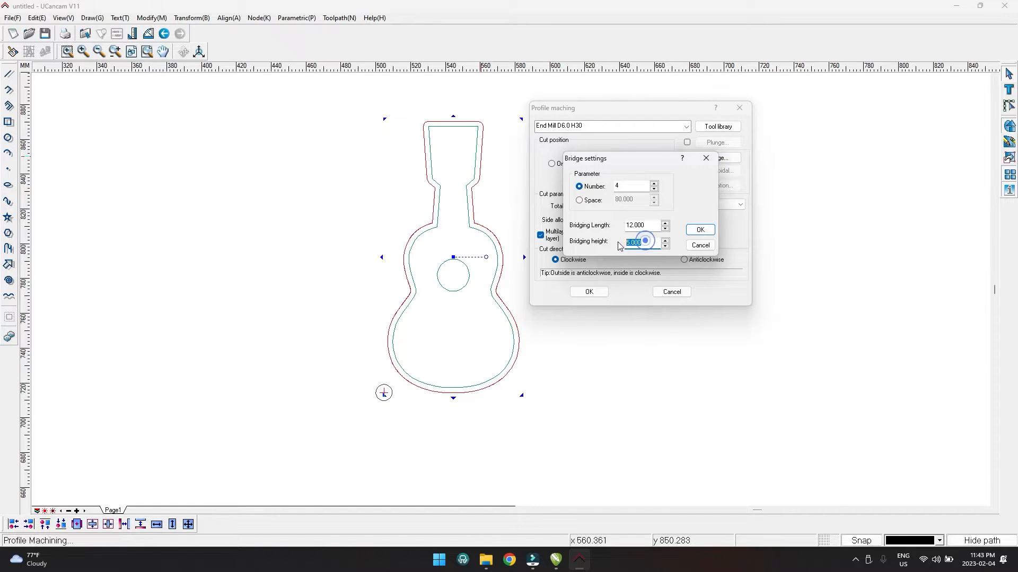
left_click(645, 243)
left_click_drag(626, 244, 648, 242)
left_click(699, 230)
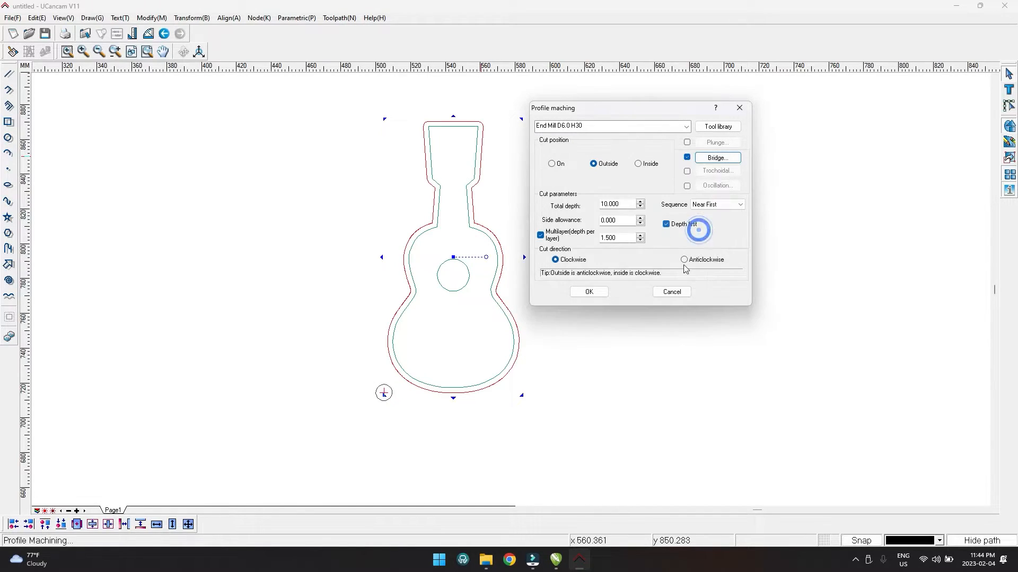
left_click(596, 292)
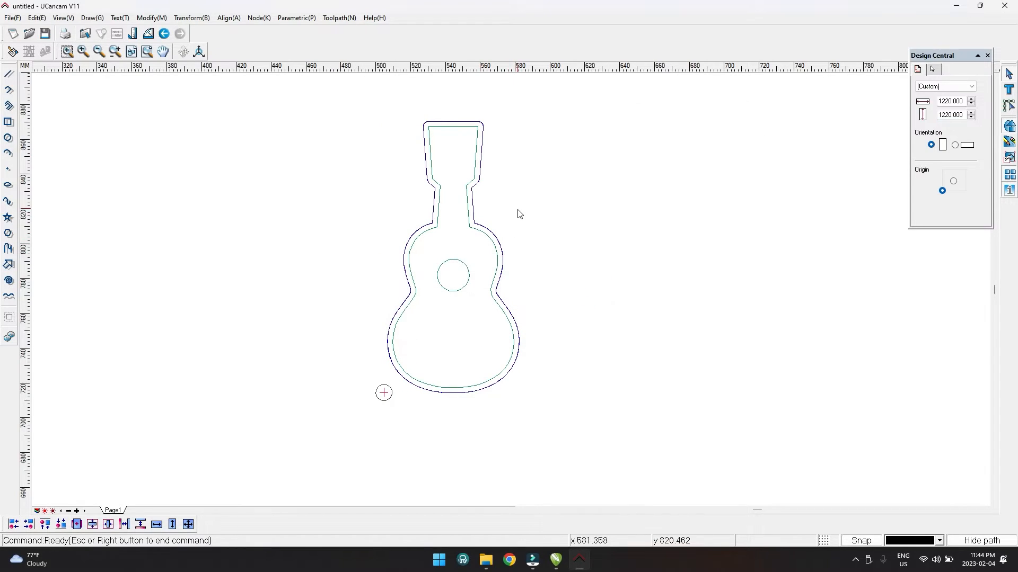
Step: Inspect the bridges in the guitar's recalculated toolpath from several angles with the Toolpath Walk Simulation and close it
left_click(492, 229)
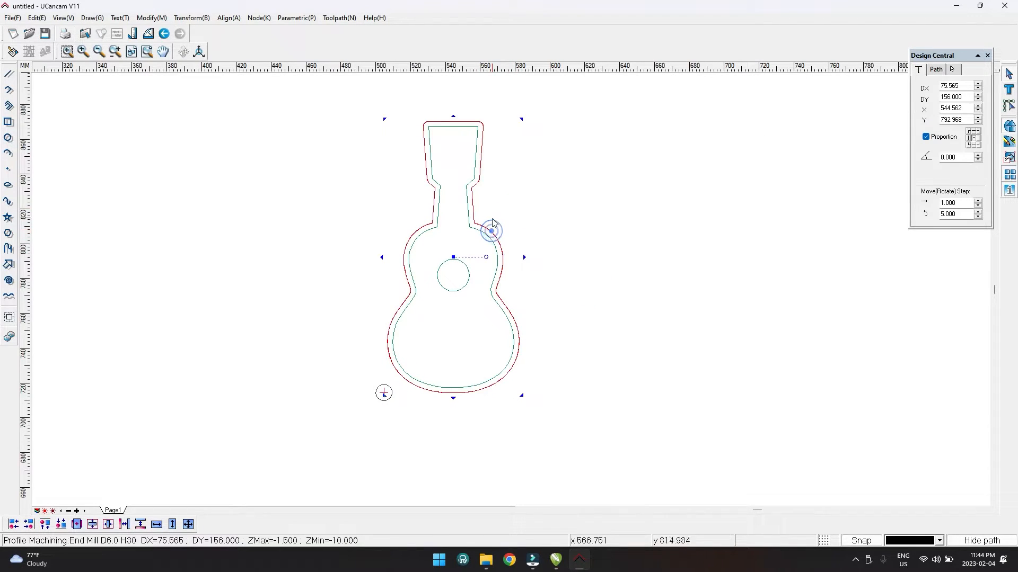
left_click(338, 17)
left_click(360, 207)
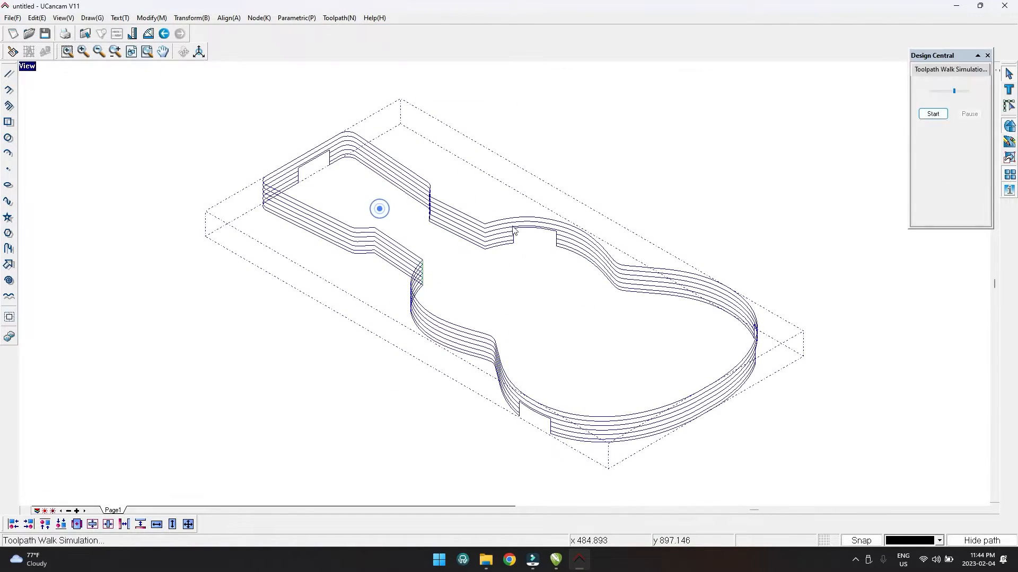
mouse_move(550, 295)
left_mouse_down()
mouse_move(514, 314)
mouse_move(559, 292)
left_mouse_up()
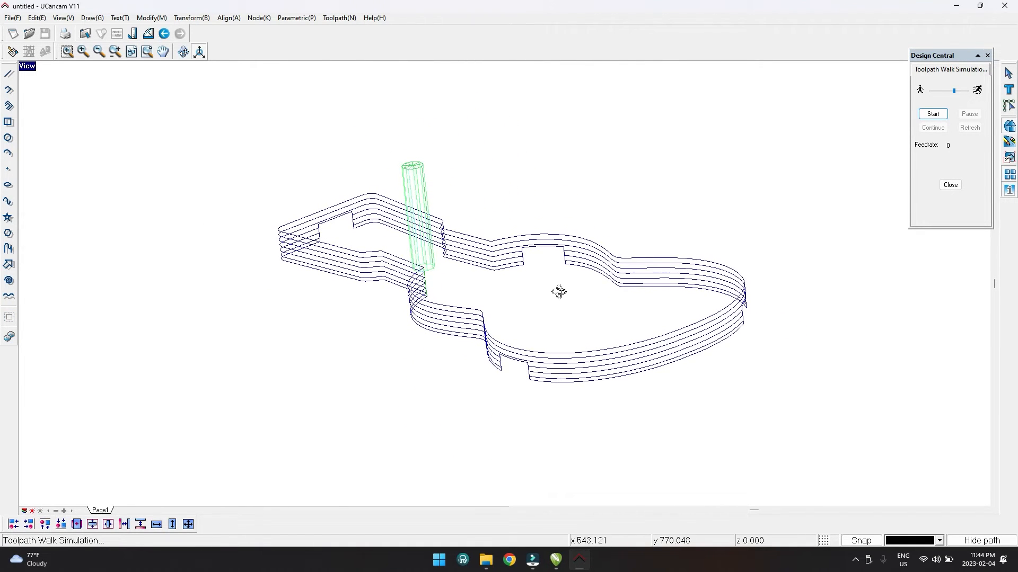
left_click_drag(530, 364, 342, 137)
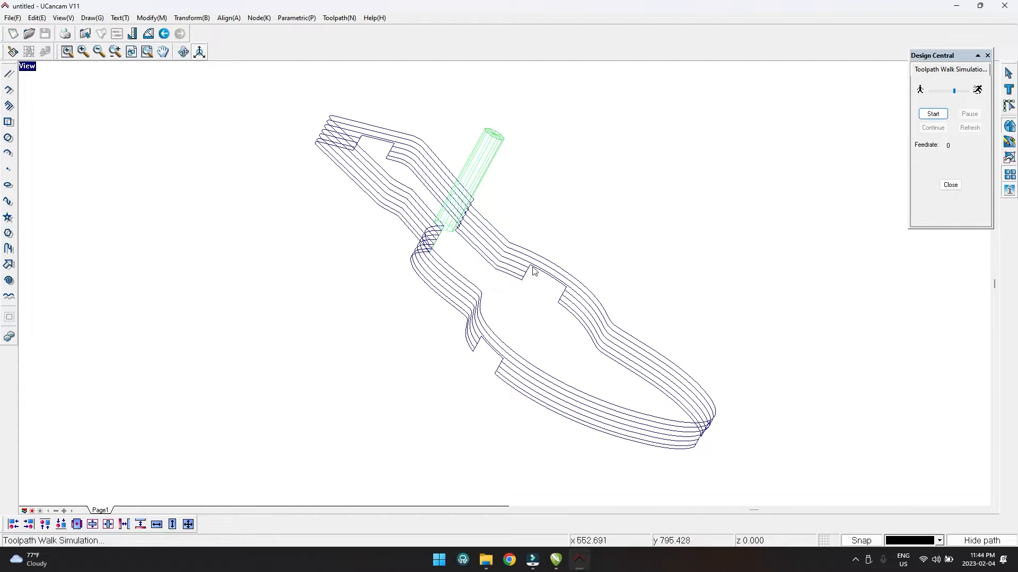
right_click_drag(572, 291, 506, 282)
left_click(528, 303)
left_click(953, 185)
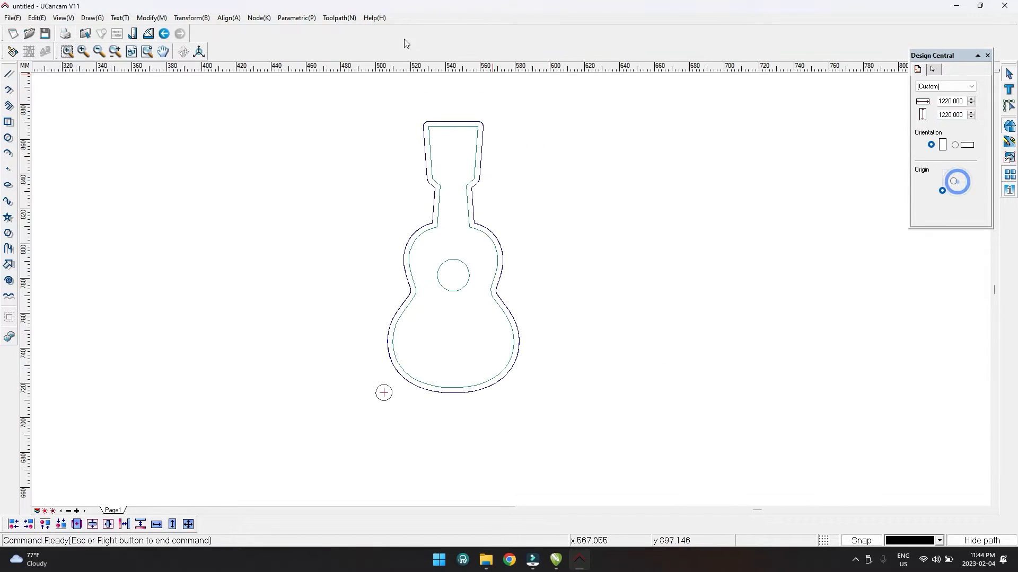
Step: Run the Toolpath Shaded Simulation for the guitar's profile path with bridges
left_click(350, 19)
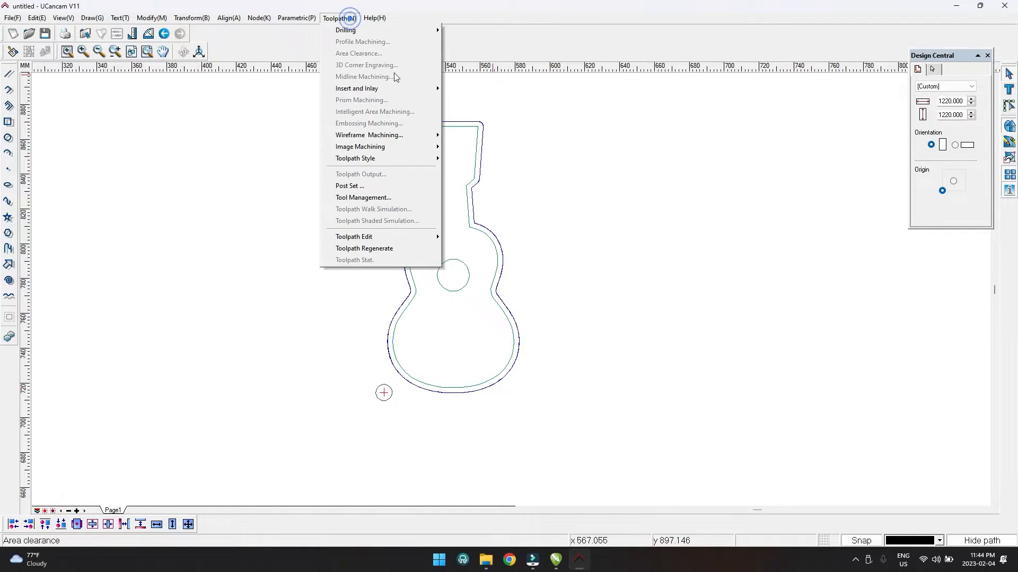
left_click(392, 219)
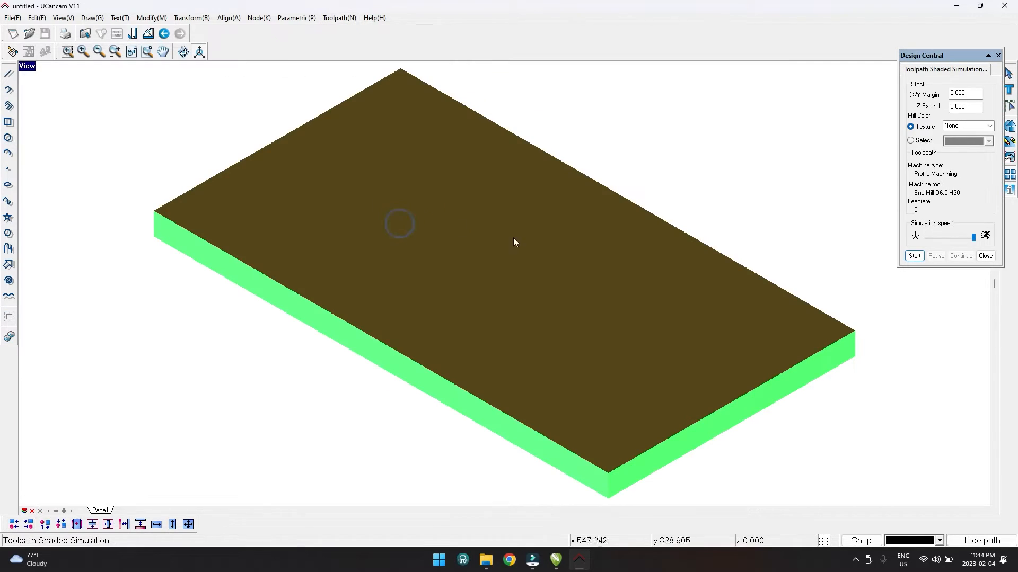
left_click(918, 256)
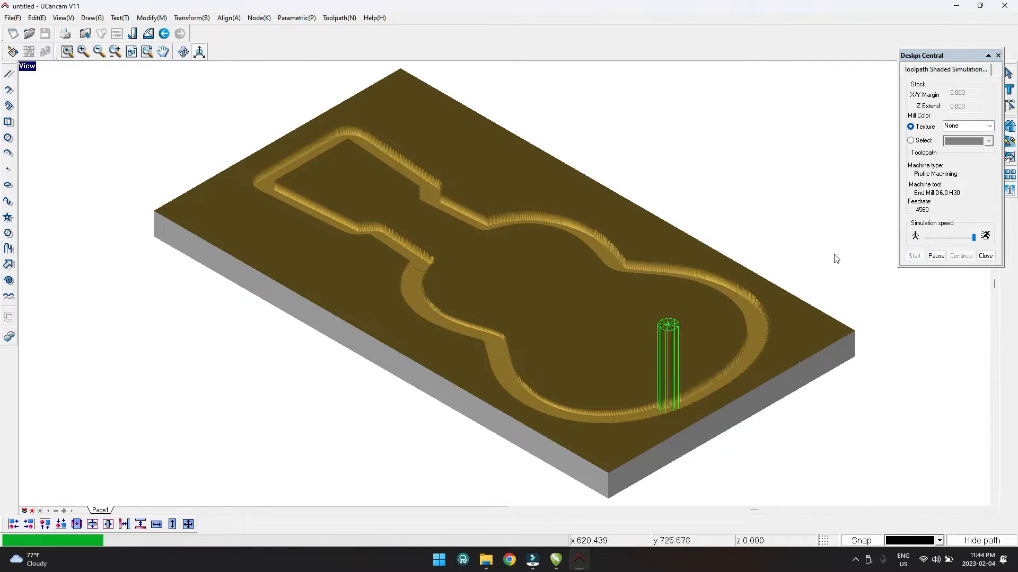
Step: Examine the bridges left in the simulated groove around the guitar, close up and from different angles
left_click_drag(680, 343, 668, 418)
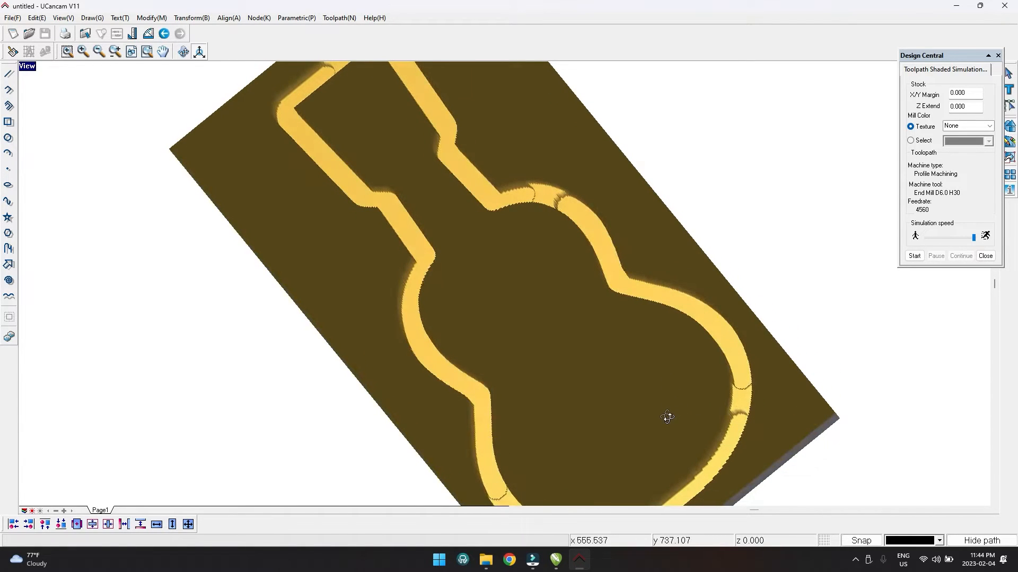
mouse_move(527, 191)
left_mouse_down()
mouse_move(575, 204)
mouse_move(572, 189)
left_mouse_up()
scroll(627, 300, "down", 4)
left_click_drag(628, 300, 601, 339)
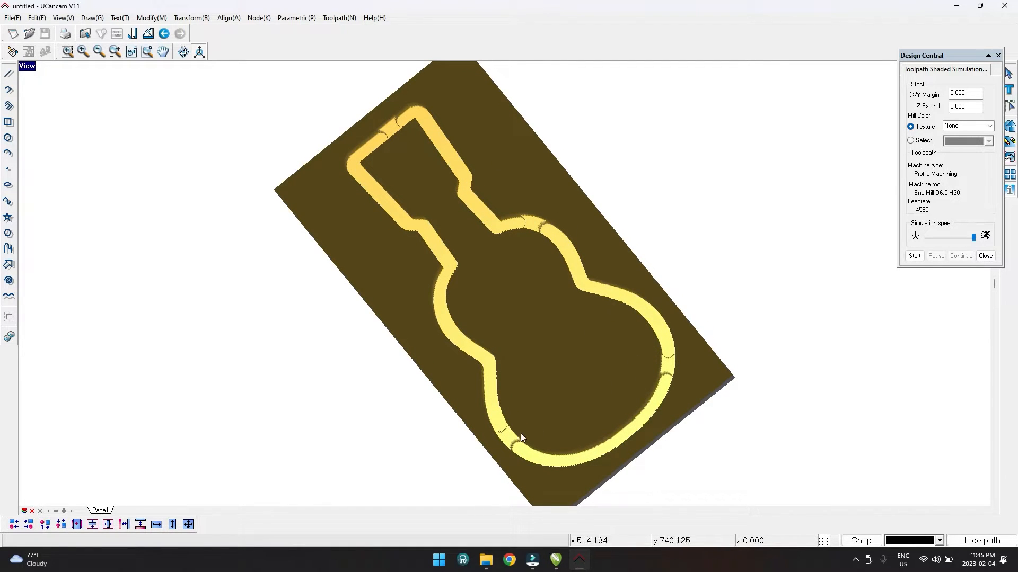
mouse_move(569, 311)
left_mouse_down()
mouse_move(559, 275)
mouse_move(454, 220)
mouse_move(503, 221)
left_mouse_up()
scroll(538, 216, "down", 4)
scroll(536, 218, "up", 9)
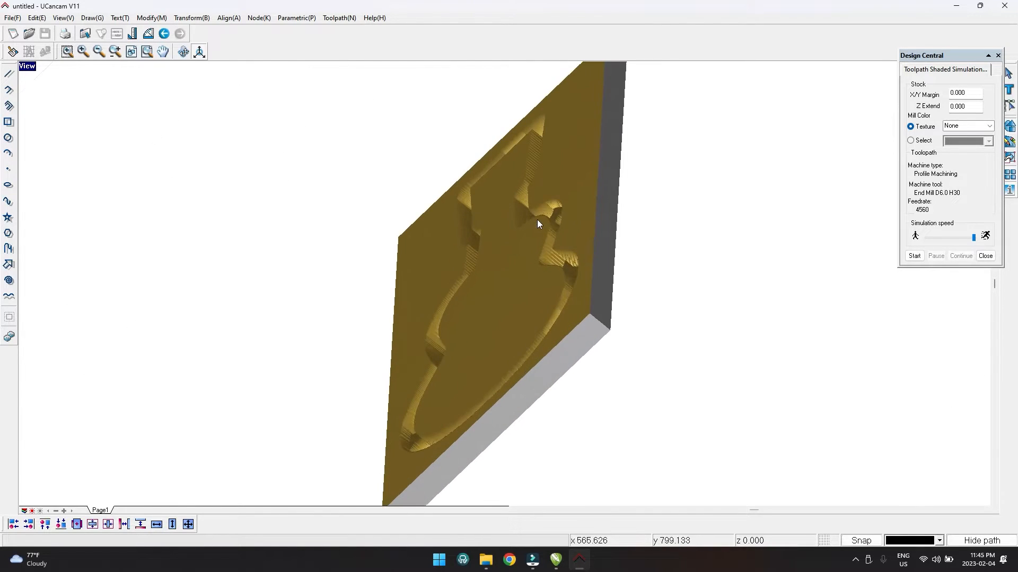
mouse_move(587, 214)
left_mouse_down()
mouse_move(579, 249)
mouse_move(595, 277)
mouse_move(613, 284)
mouse_move(663, 249)
mouse_move(631, 234)
mouse_move(666, 259)
mouse_move(678, 254)
mouse_move(568, 211)
left_mouse_up()
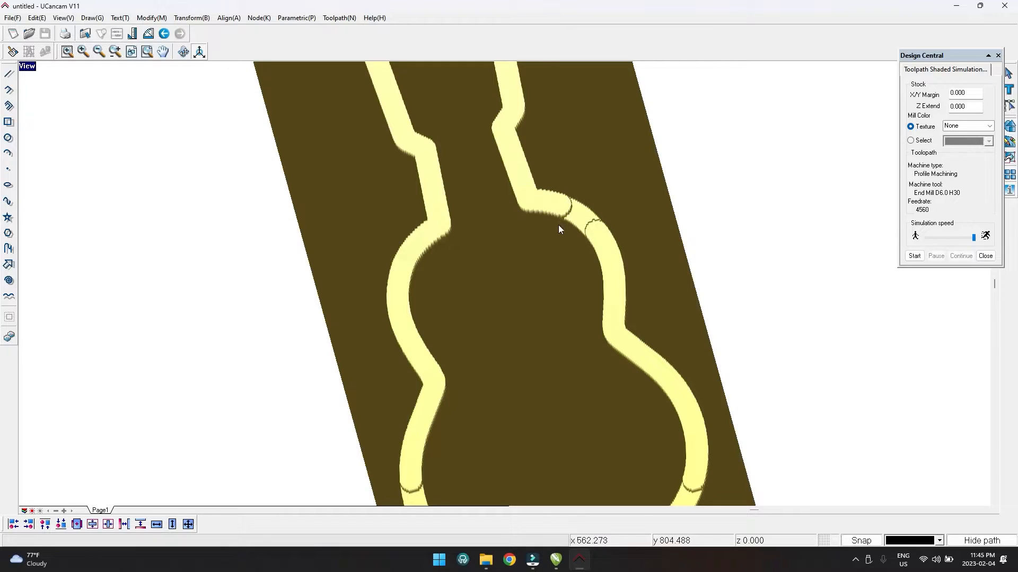
middle_click_drag(552, 211, 536, 167)
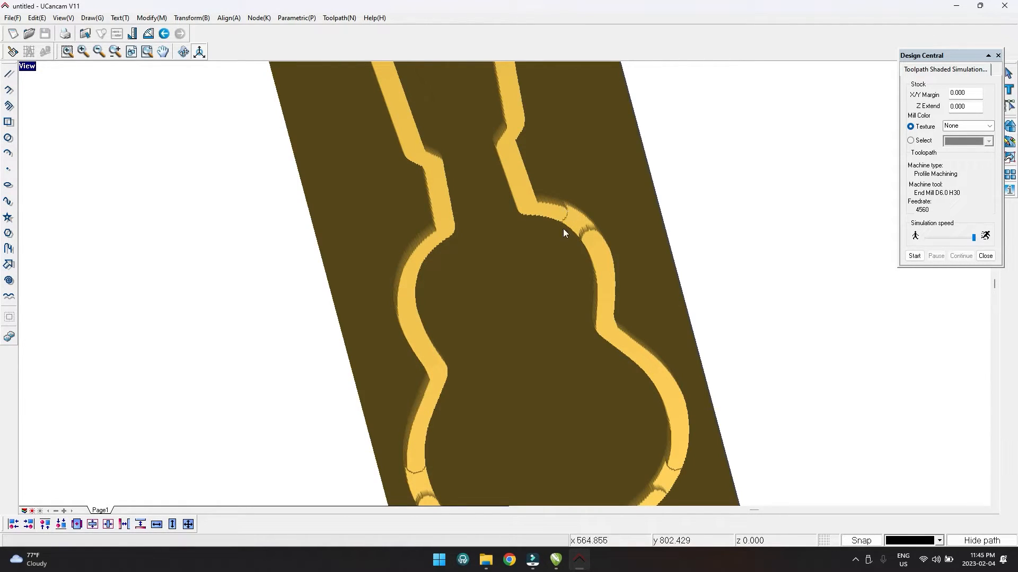
middle_click_drag(565, 238, 582, 238)
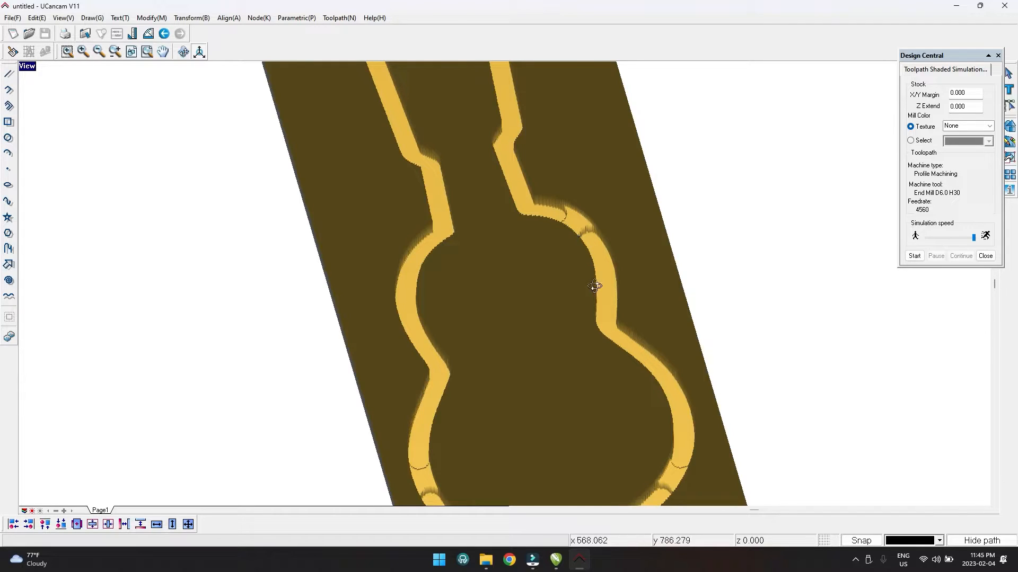
Step: View the simulated guitar cut from further angles and close the Toolpath Shaded Simulation
middle_click_drag(597, 286, 575, 295)
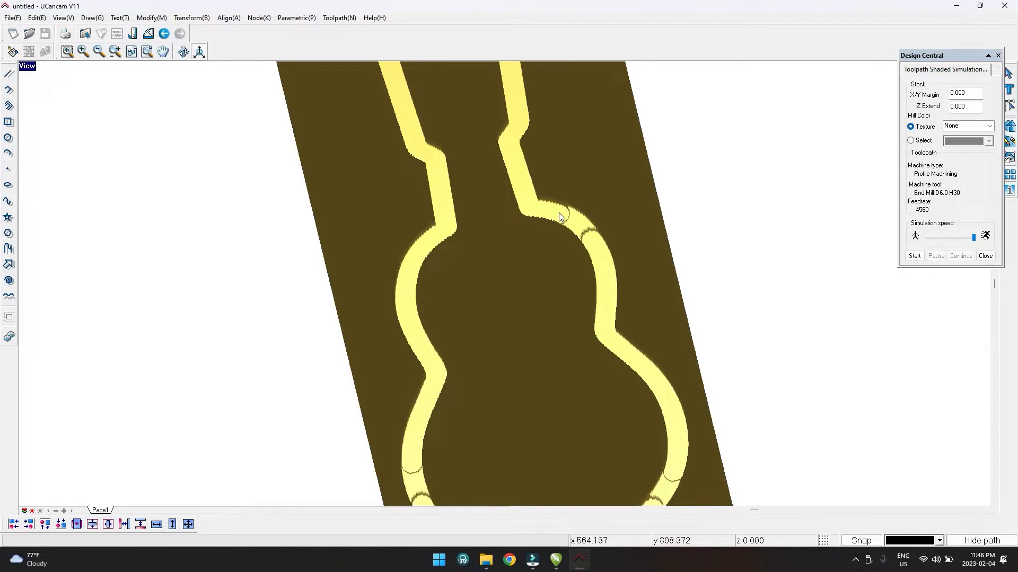
left_click_drag(556, 192, 585, 304)
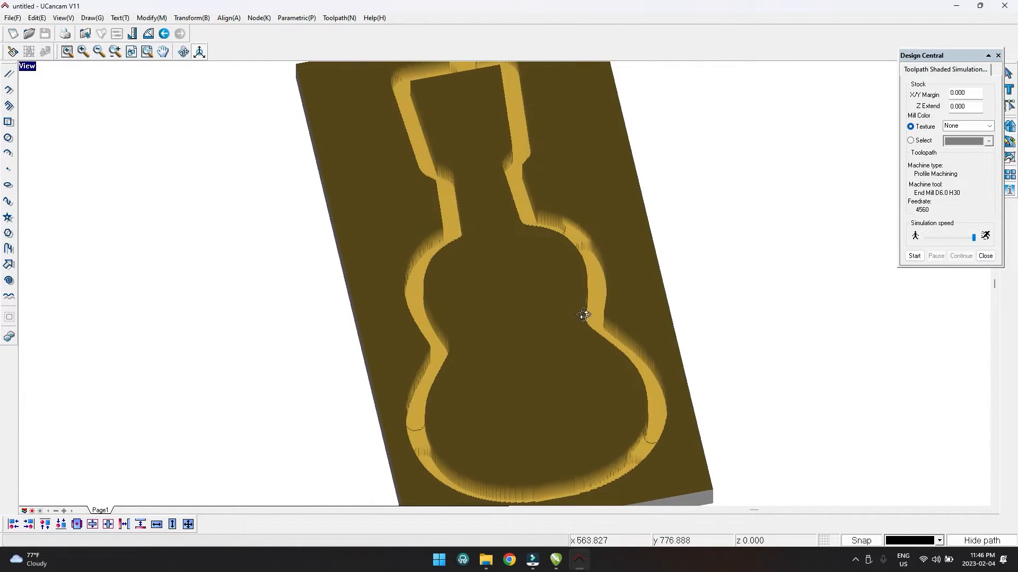
left_click(985, 256)
scroll(513, 251, "up", 3)
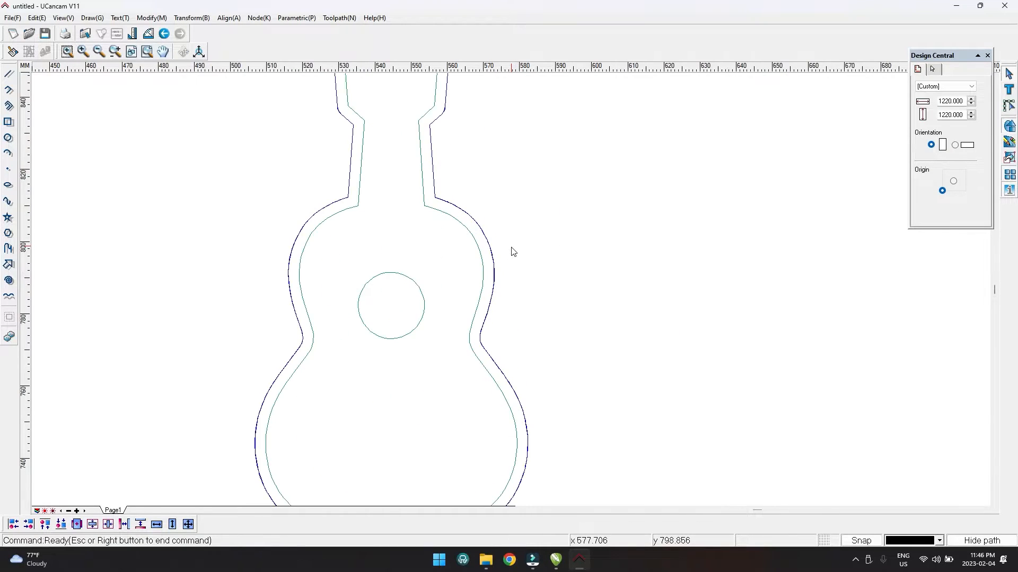
scroll(477, 271, "down", 2)
left_click(477, 268)
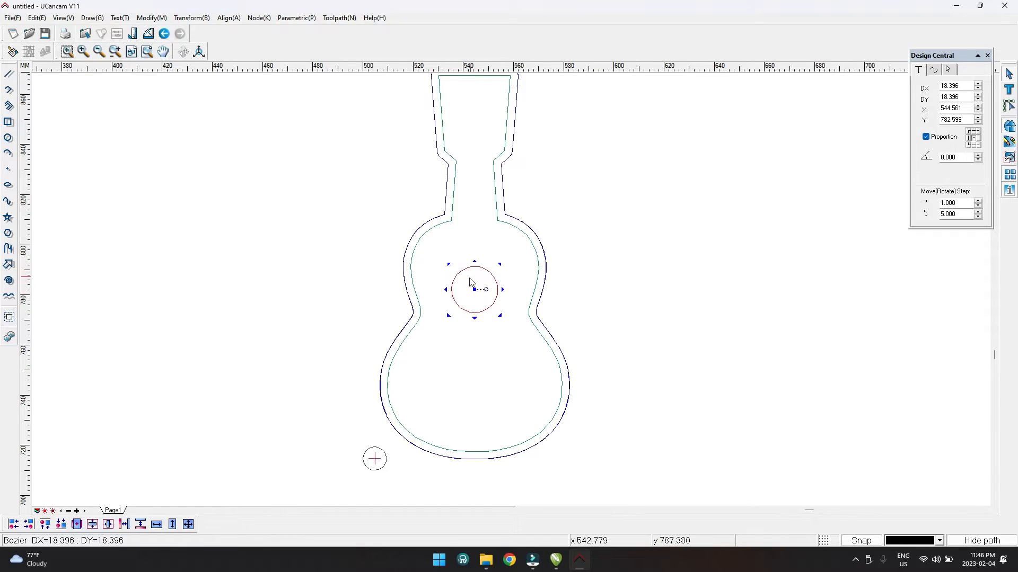
left_click(672, 275)
left_click(482, 277)
left_click(508, 127)
left_click(593, 150)
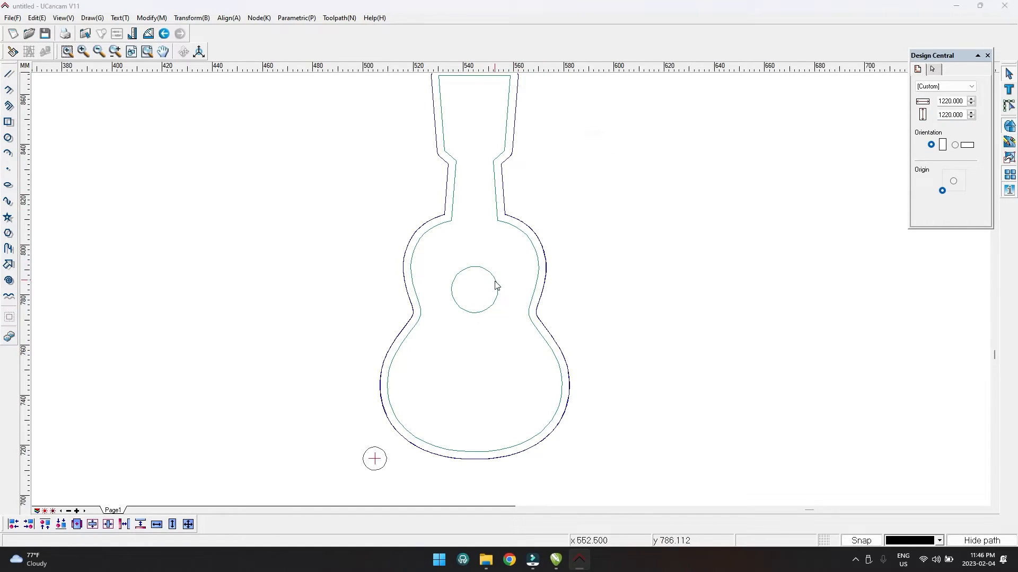
Step: Create an inside profile toolpath on the guitar's sound hole circle without bridges, with End Mill D6.0 H30 and total depth 5
left_click(496, 280)
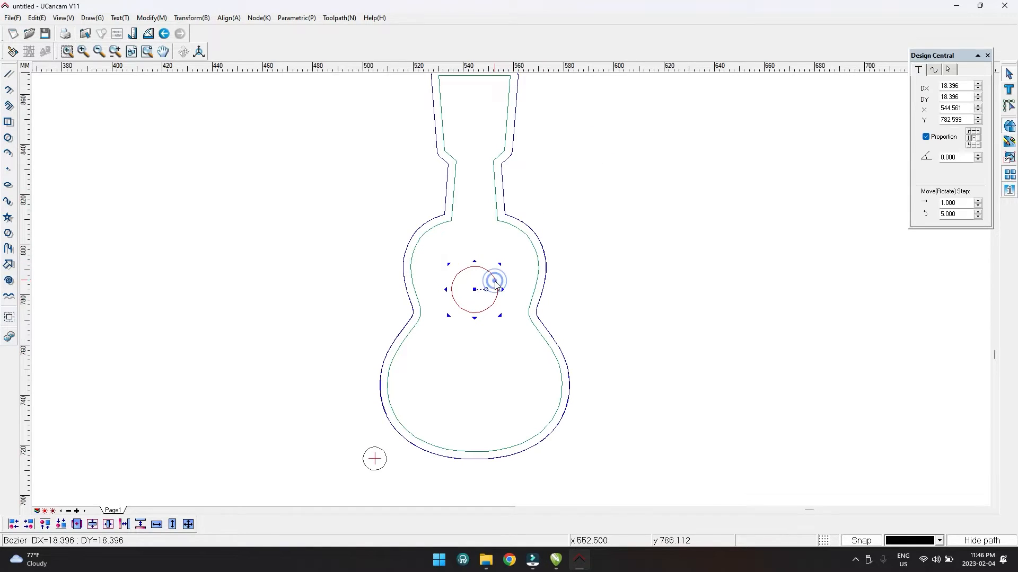
left_click(339, 18)
left_click(358, 43)
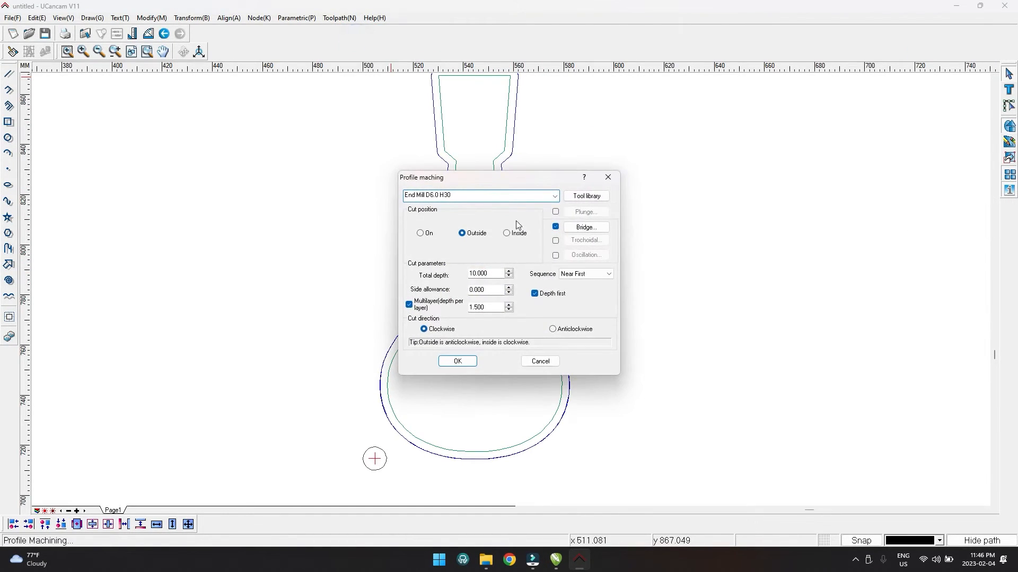
left_click(506, 233)
left_click(555, 227)
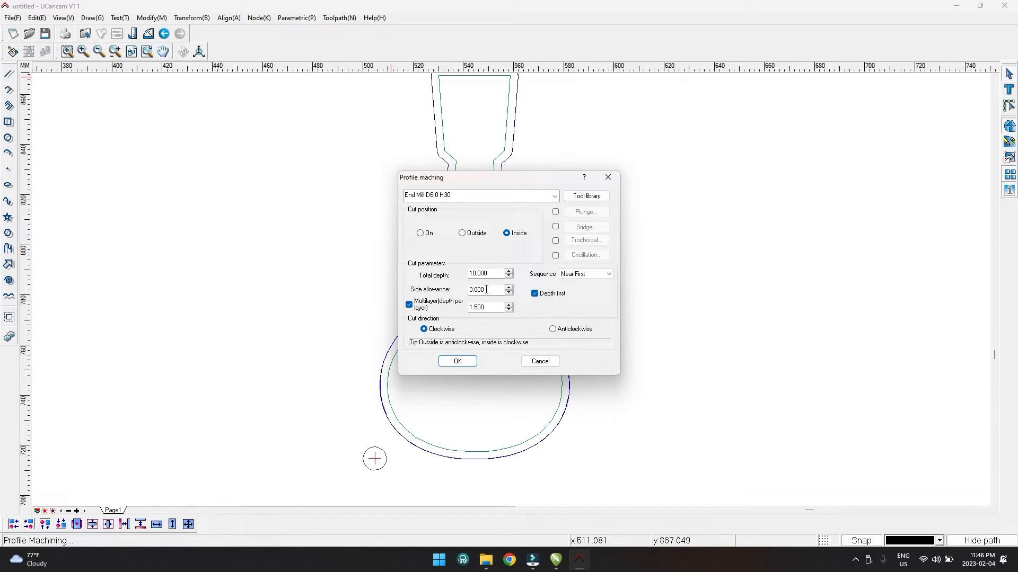
left_click_drag(493, 273, 448, 277)
type("5")
left_click(505, 254)
left_click_drag(551, 179, 715, 120)
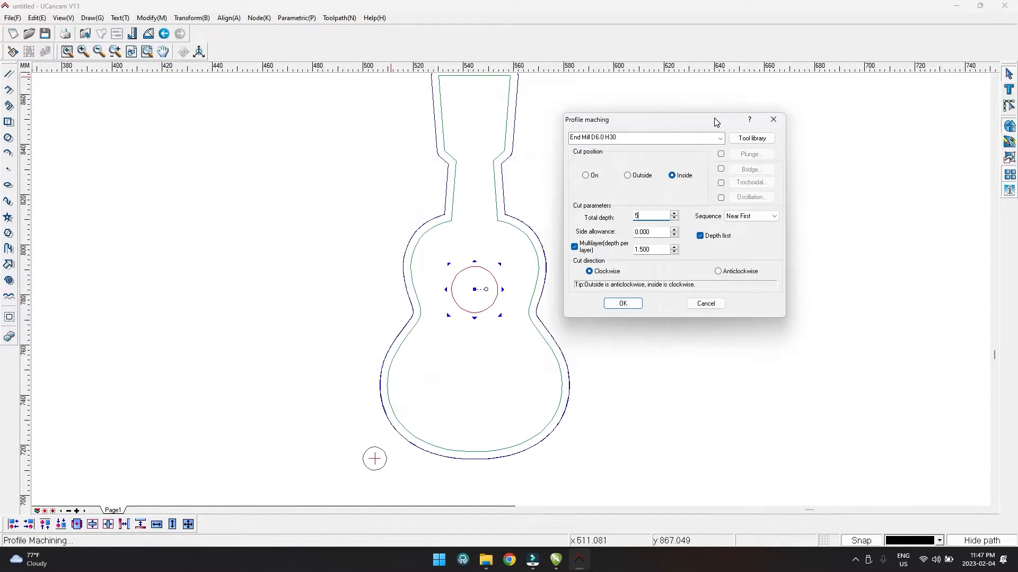
left_click(636, 307)
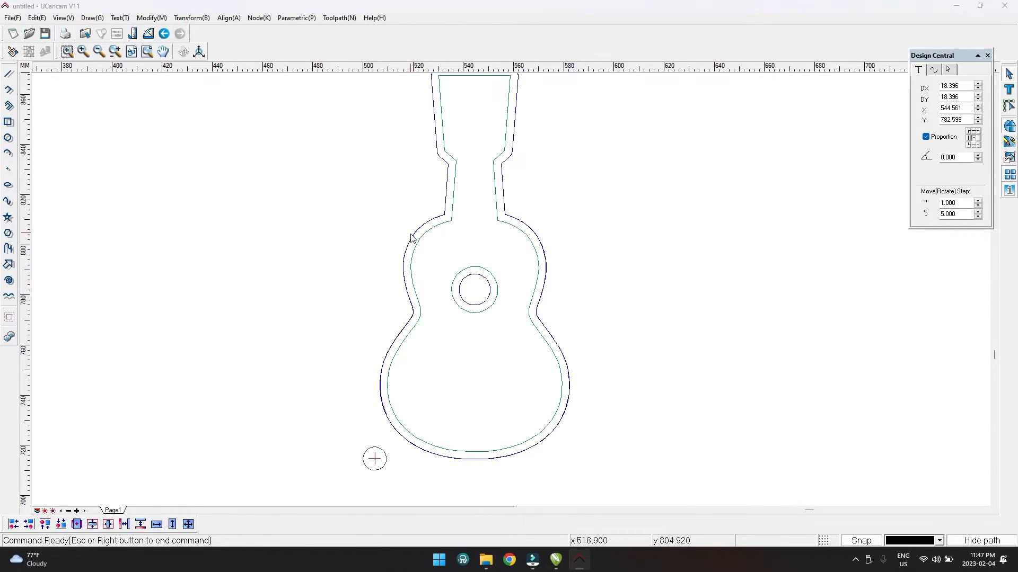
Step: Inspect the layers of the sound hole's profile path in the Toolpath Walk Simulation and close it
left_click(339, 18)
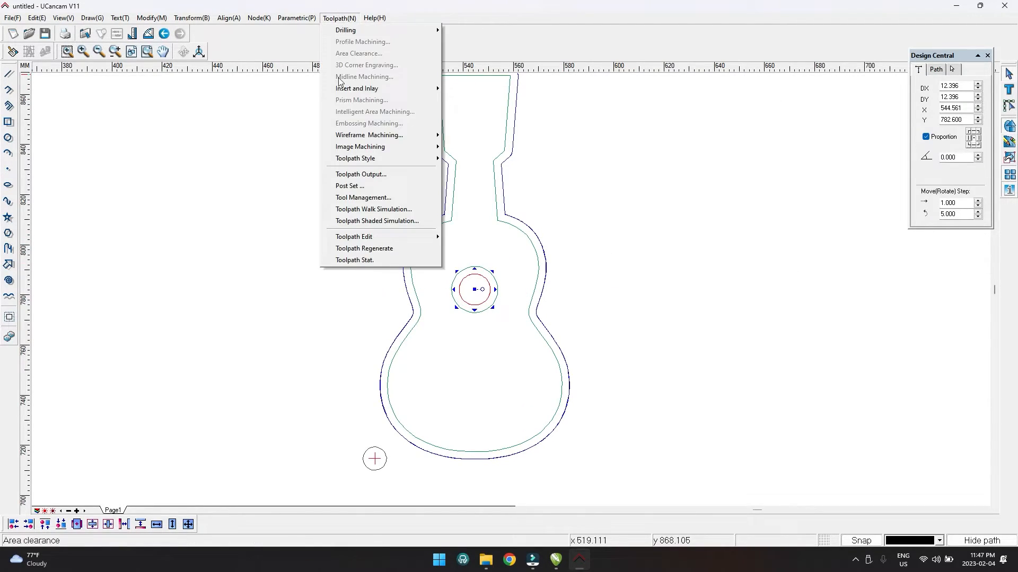
left_click(371, 210)
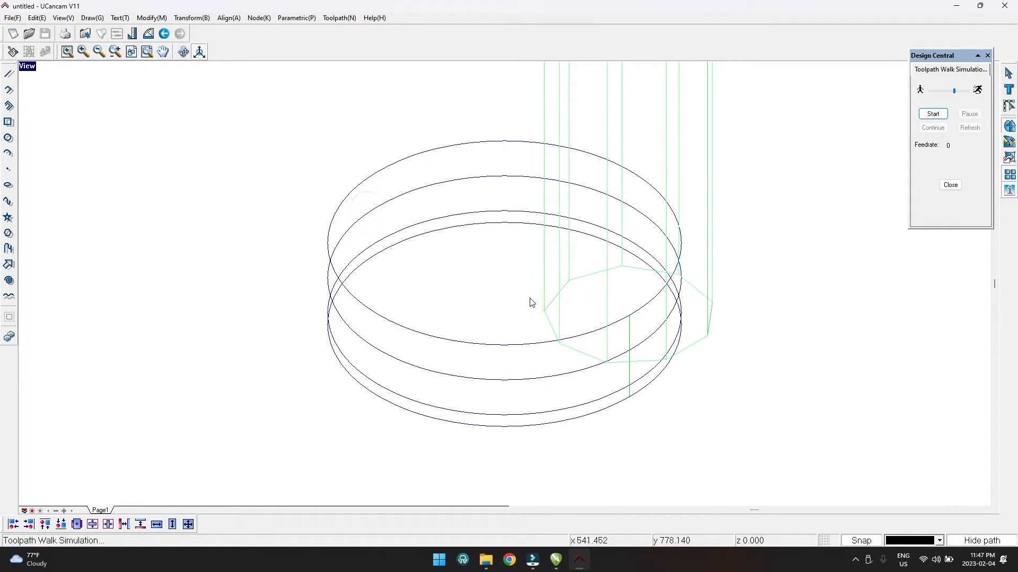
scroll(526, 293, "down", 3)
scroll(526, 294, "down", 1)
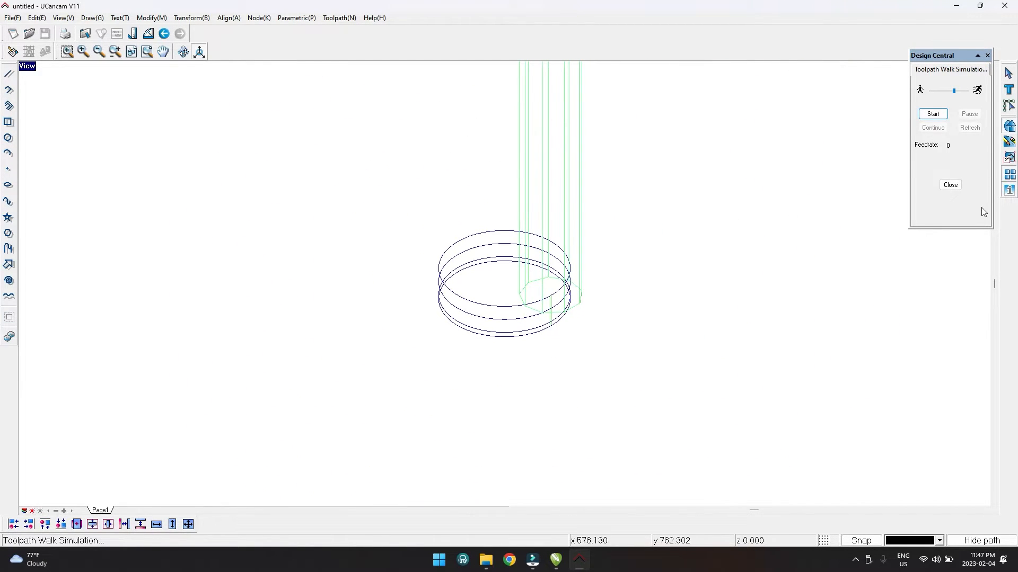
left_click(951, 186)
Step: Run the Toolpath Shaded Simulation for the whole drawing, with the guitar outline and sound hole paths together
left_click_drag(395, 94, 627, 405)
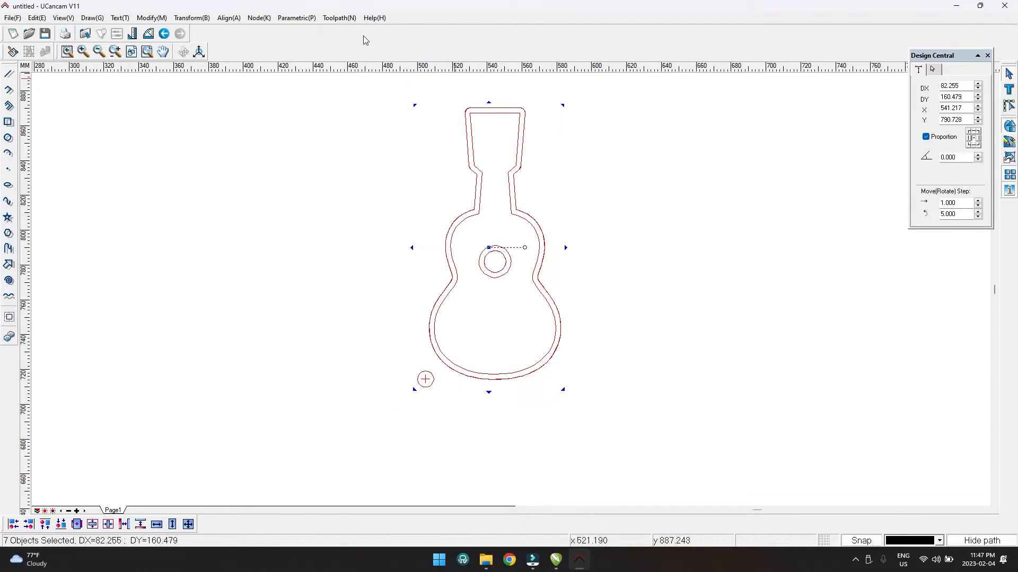
left_click(339, 18)
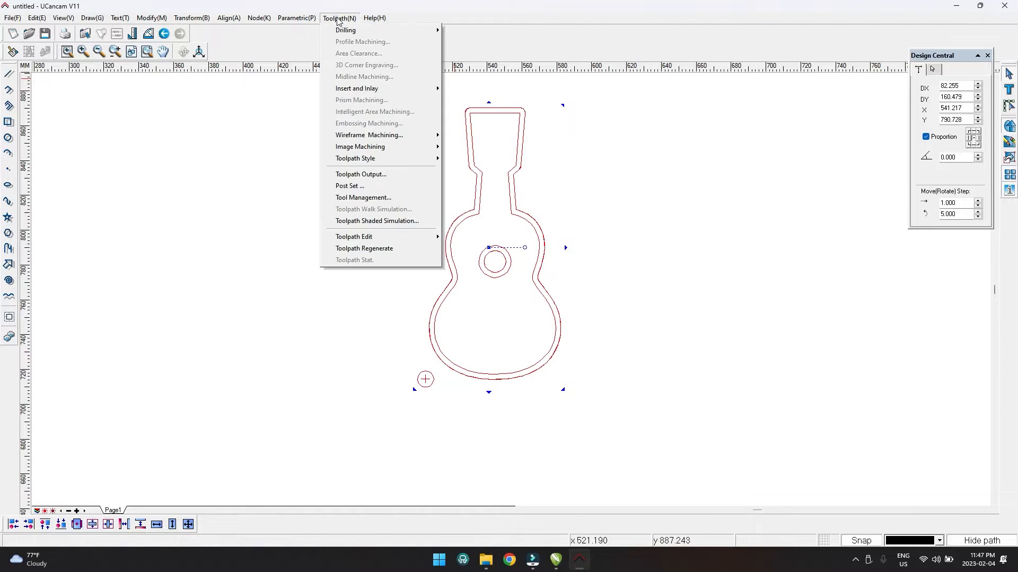
left_click(396, 221)
left_click(914, 256)
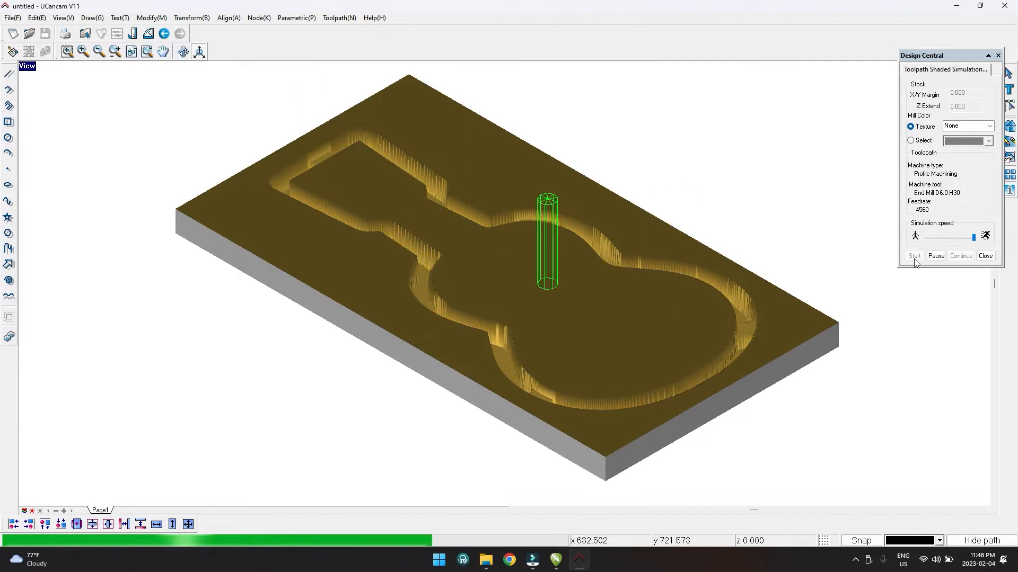
Step: Examine the simulated sound hole groove and its uncut centre from different angles, and close the simulation
left_click_drag(609, 241, 578, 342)
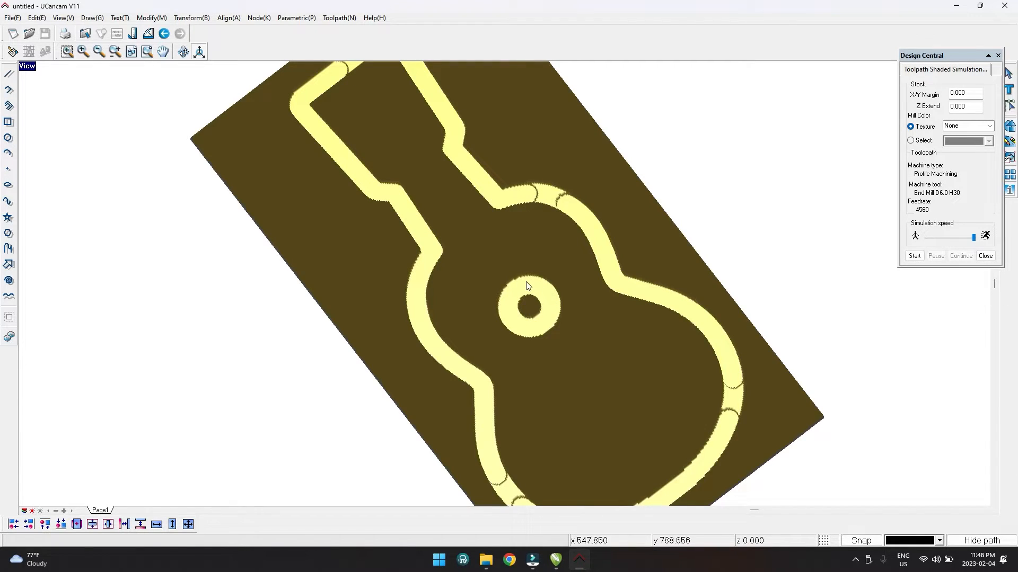
mouse_move(554, 301)
left_mouse_down()
mouse_move(586, 297)
mouse_move(530, 249)
mouse_move(551, 327)
left_mouse_up()
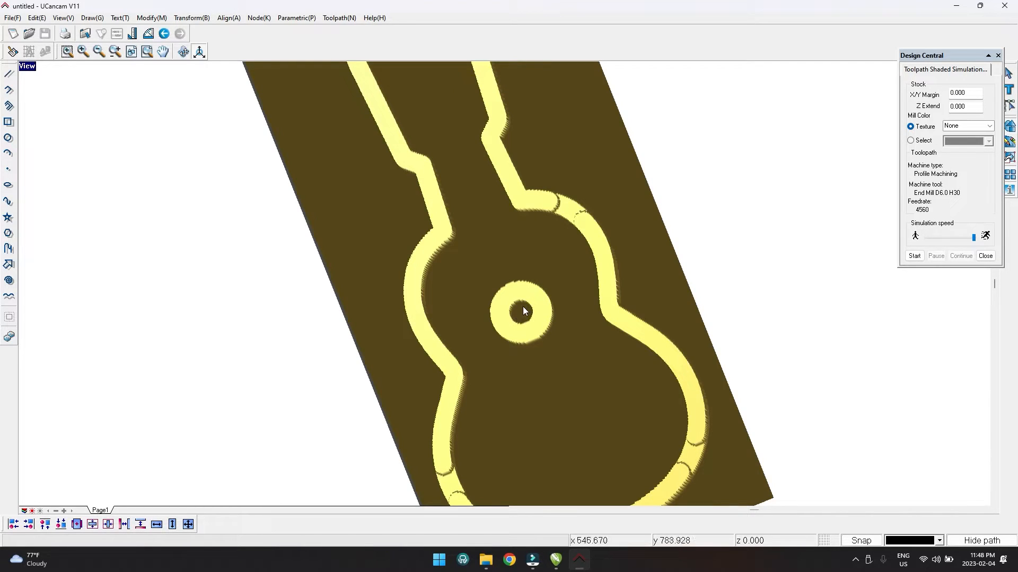
left_click_drag(522, 322, 509, 294)
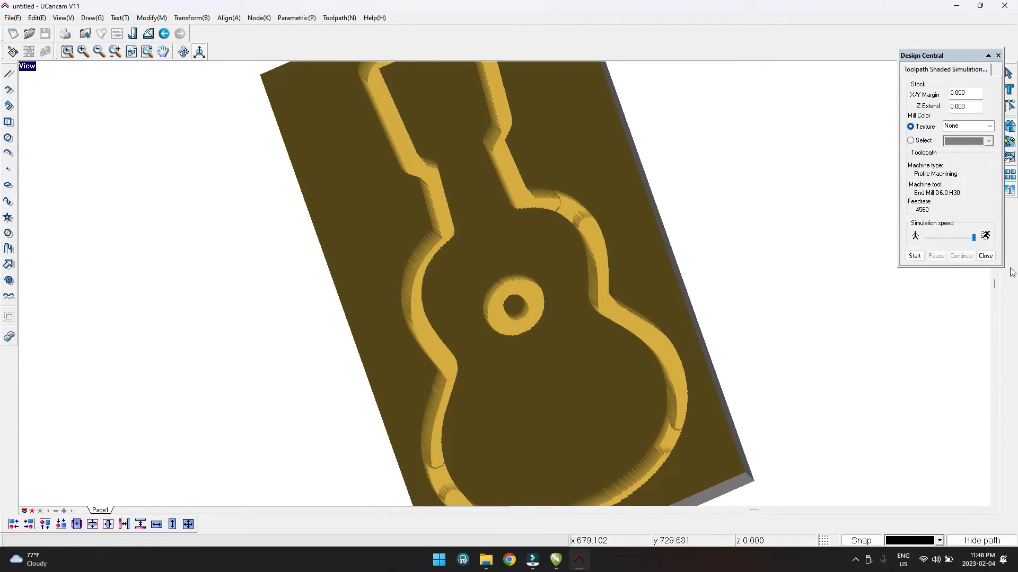
left_click(985, 256)
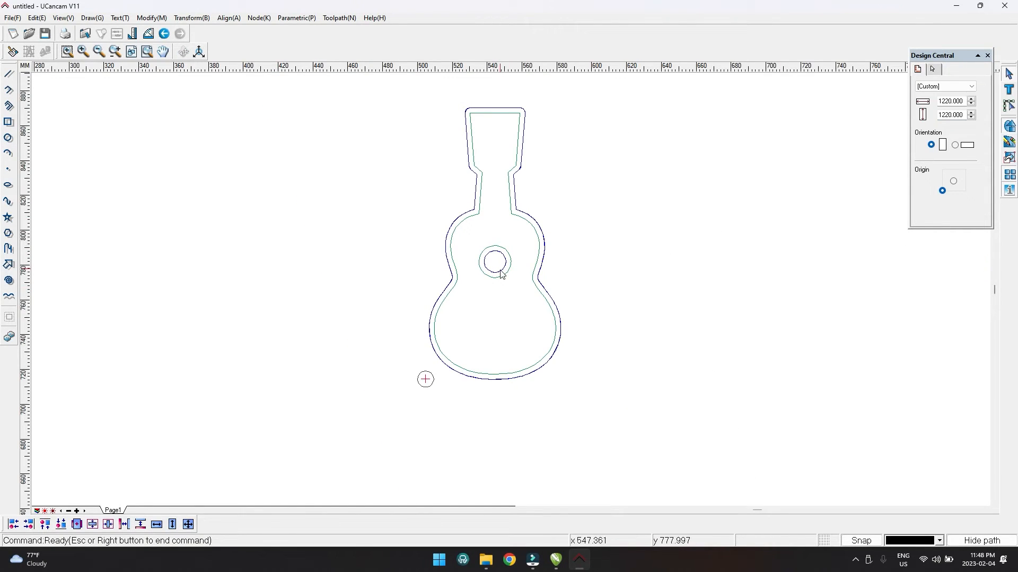
Step: Delete the inside profile toolpath of the sound hole, keeping the circle itself
left_click(501, 274)
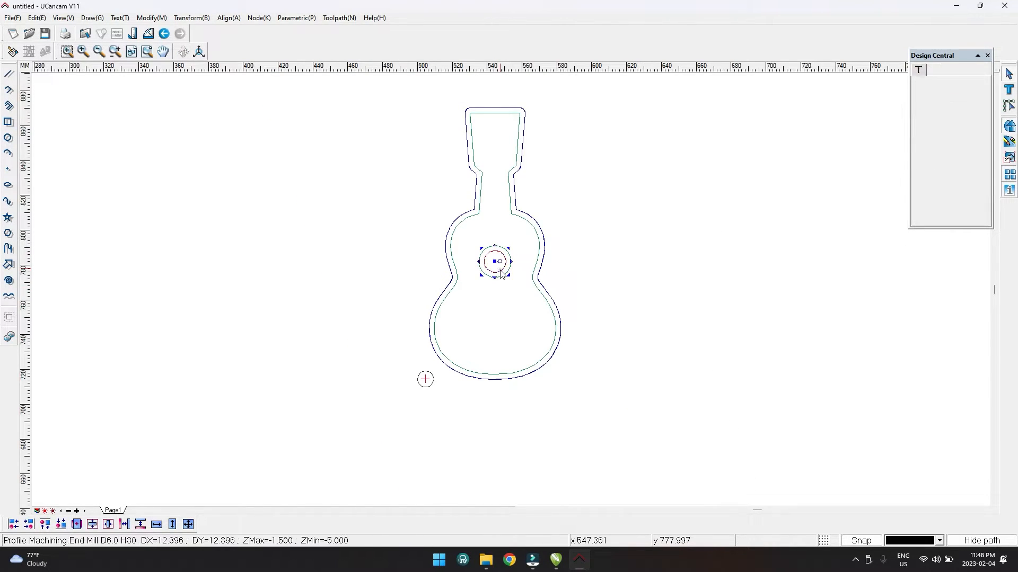
left_click(405, 250)
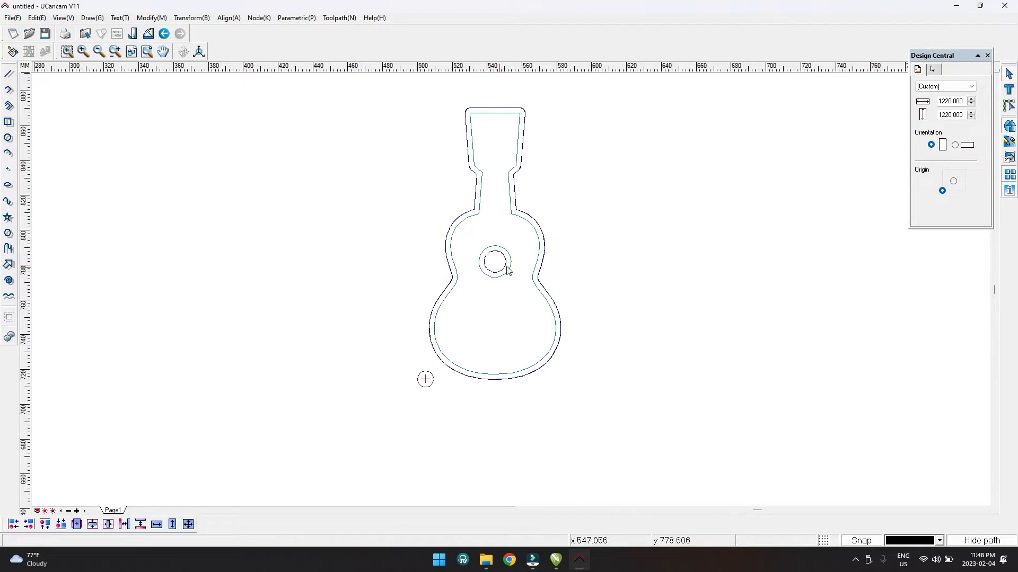
left_click(503, 271)
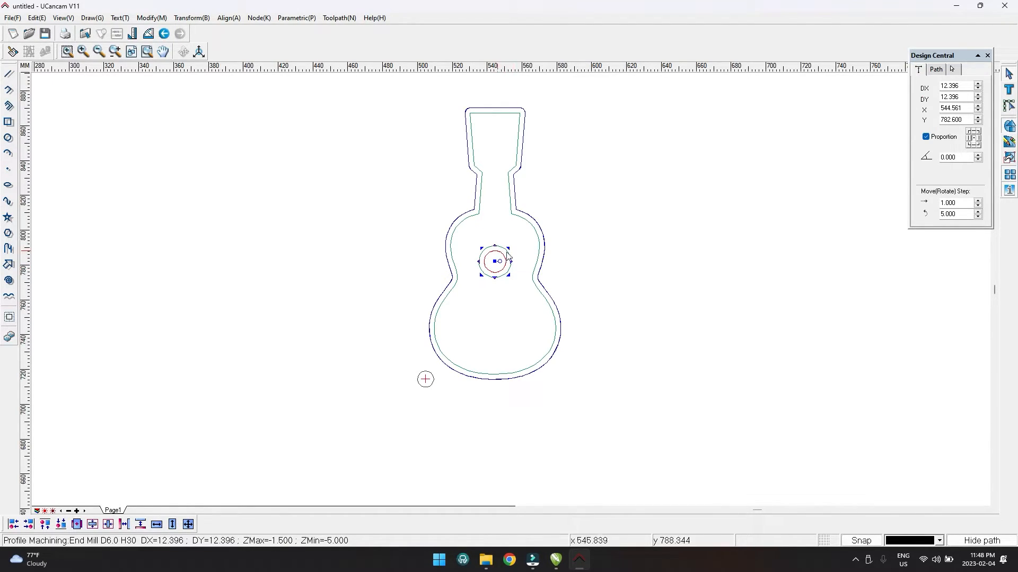
left_click(587, 242)
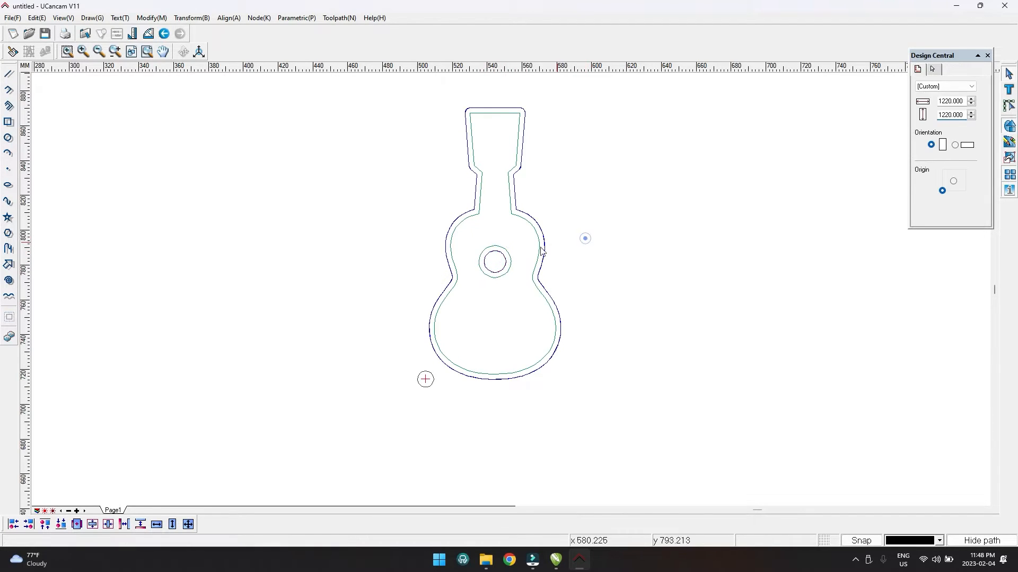
left_click(502, 261)
key("Delete")
key("ctrl+z")
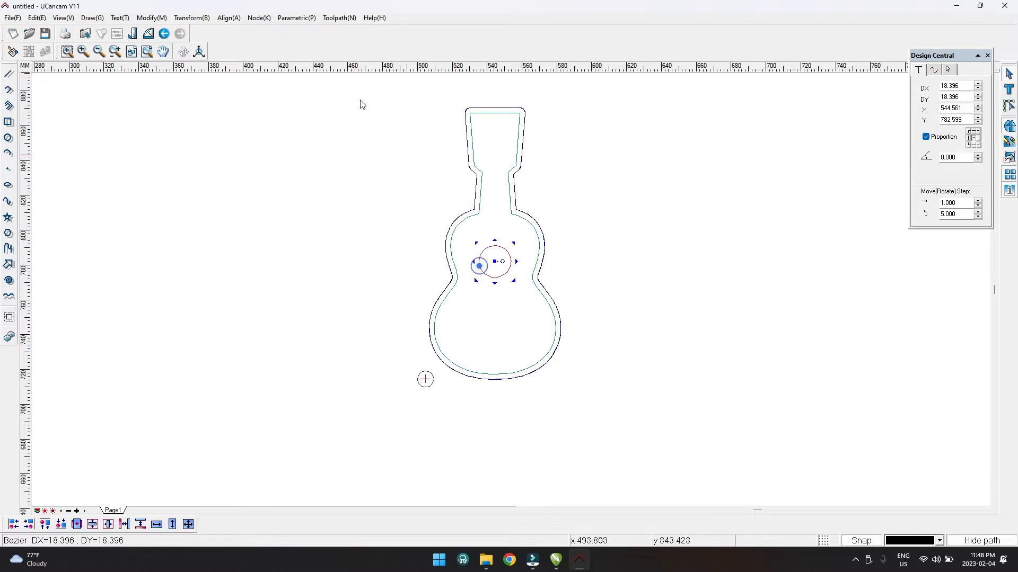
Step: Start an Area Clearance for the sound hole circle, check the tool library, and set the total depth to 5
left_click(329, 19)
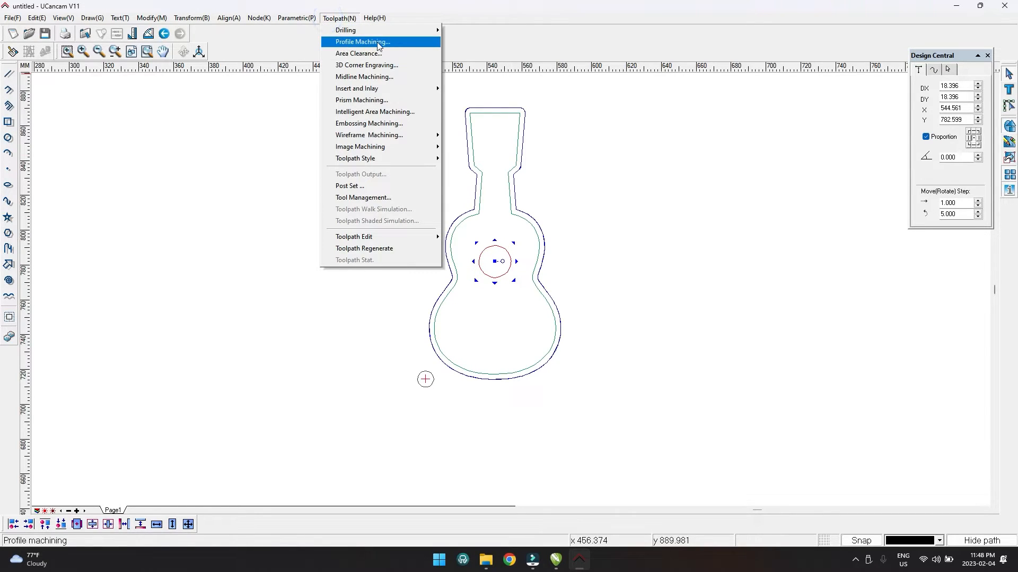
left_click(359, 53)
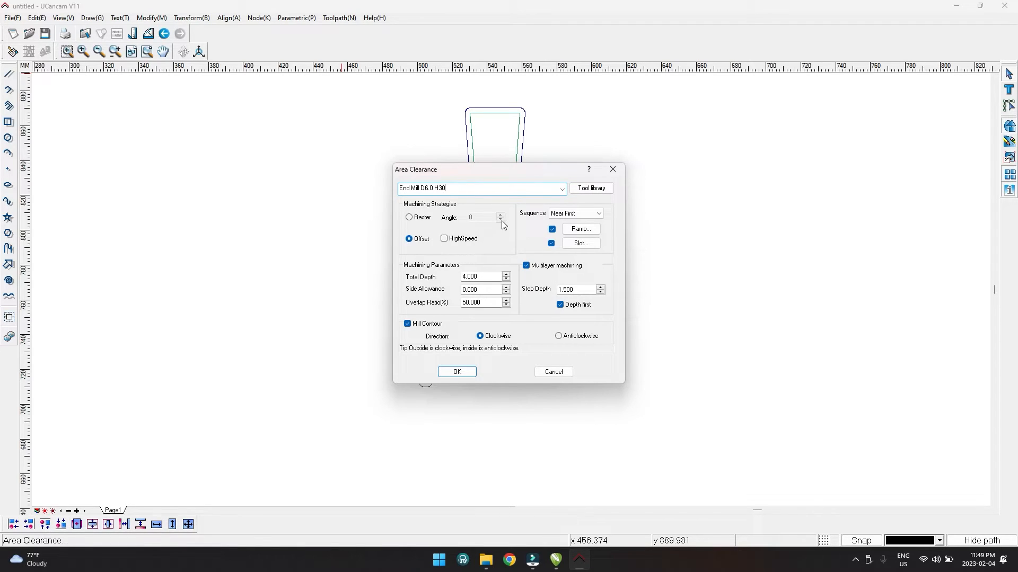
left_click(575, 189)
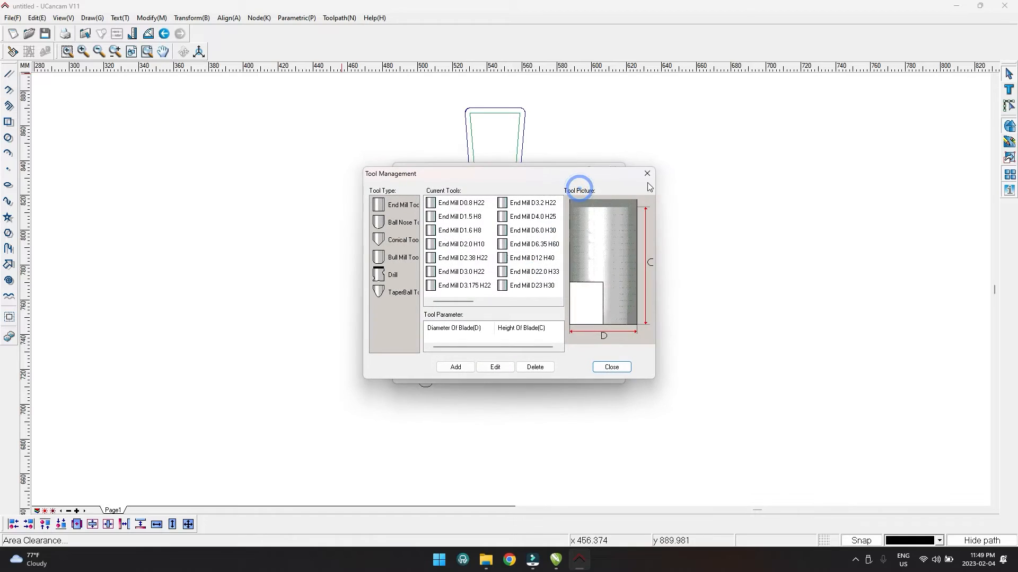
left_click(647, 174)
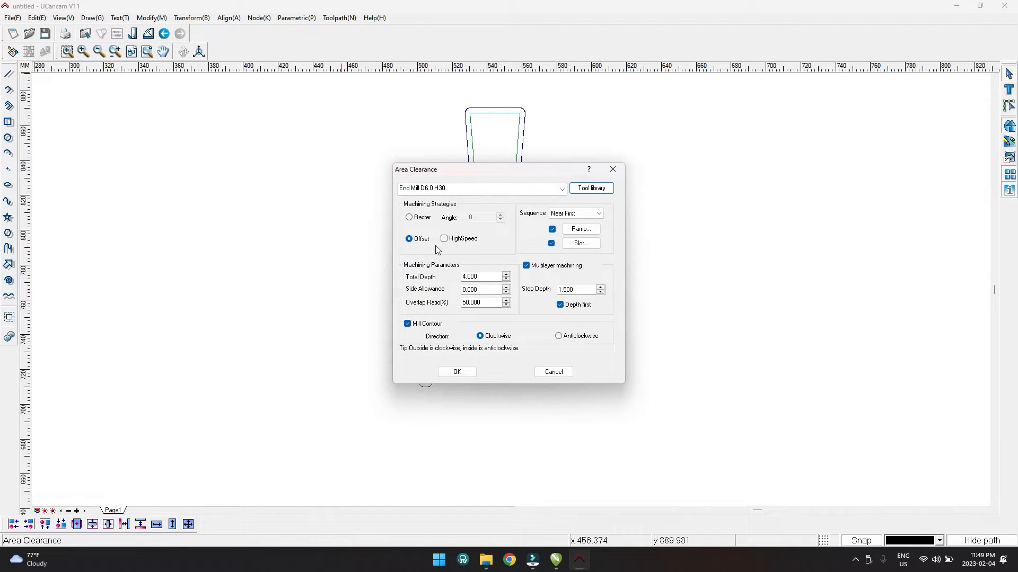
left_click_drag(498, 277, 442, 280)
type("5")
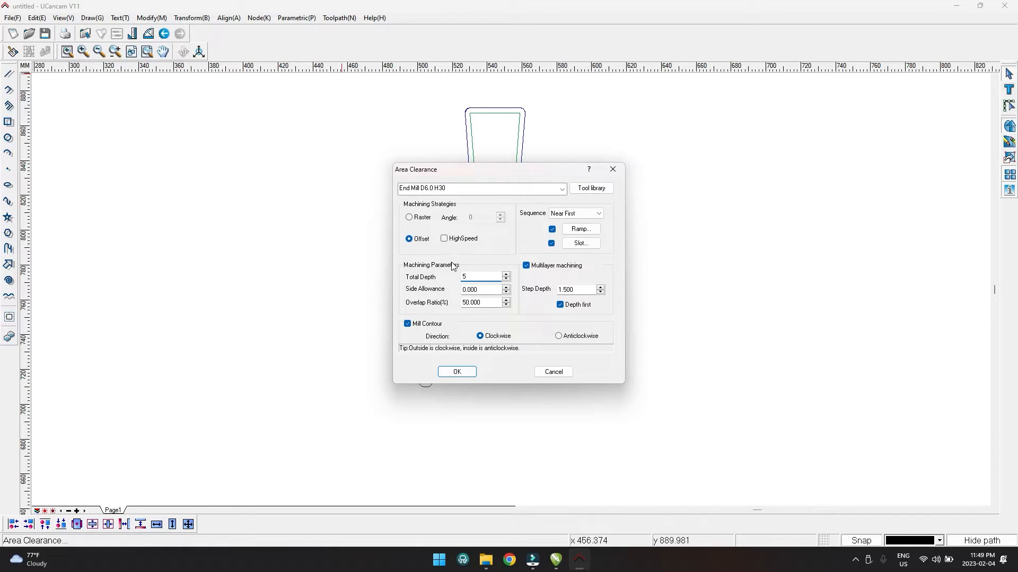
key("Tab")
Step: Create the sound hole's offset area clearance toolpath, keeping the overlap ratio at 50% and Depth first on
left_click_drag(486, 301, 438, 306)
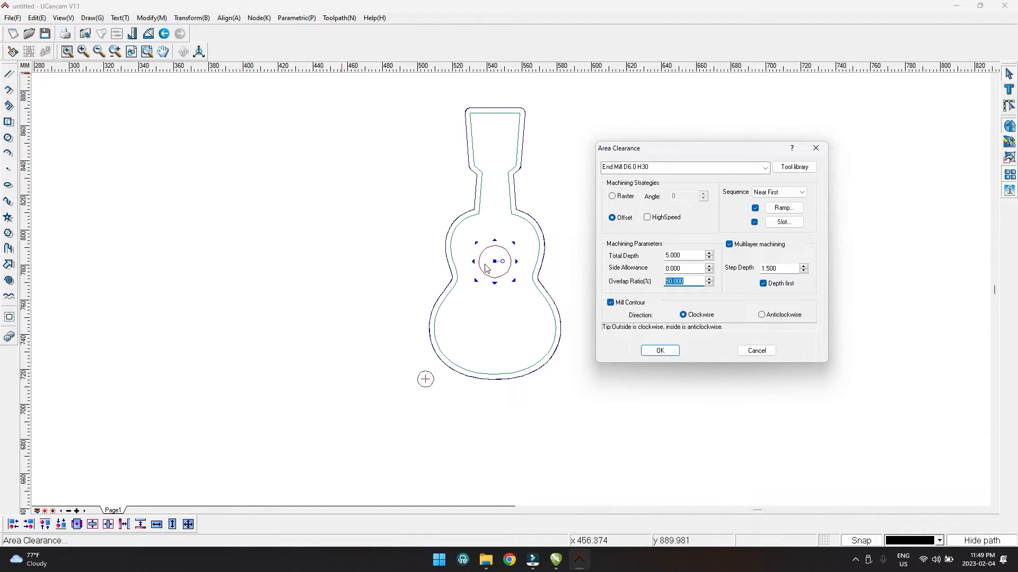
left_click_drag(691, 281, 537, 303)
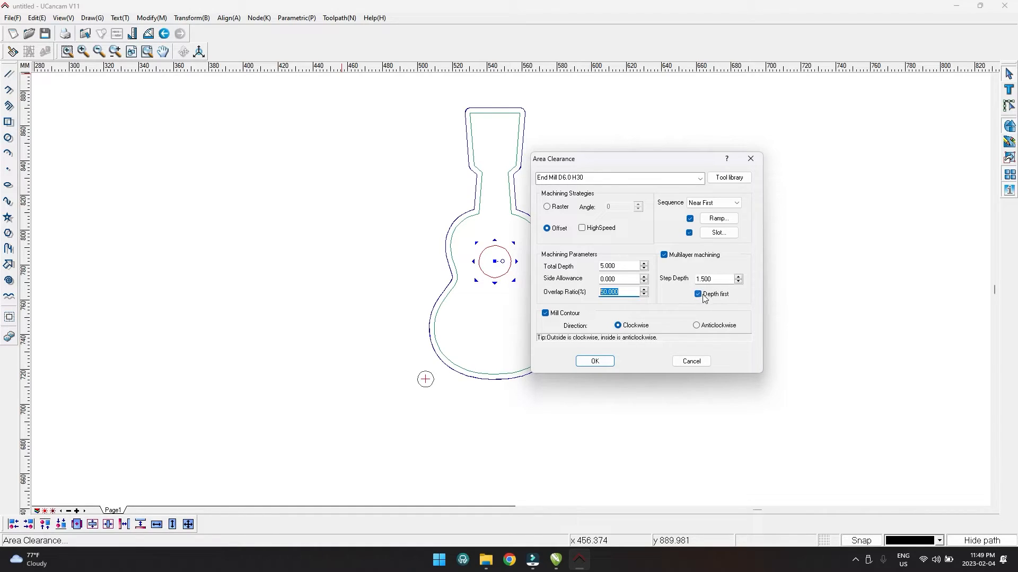
left_click_drag(621, 155, 777, 158)
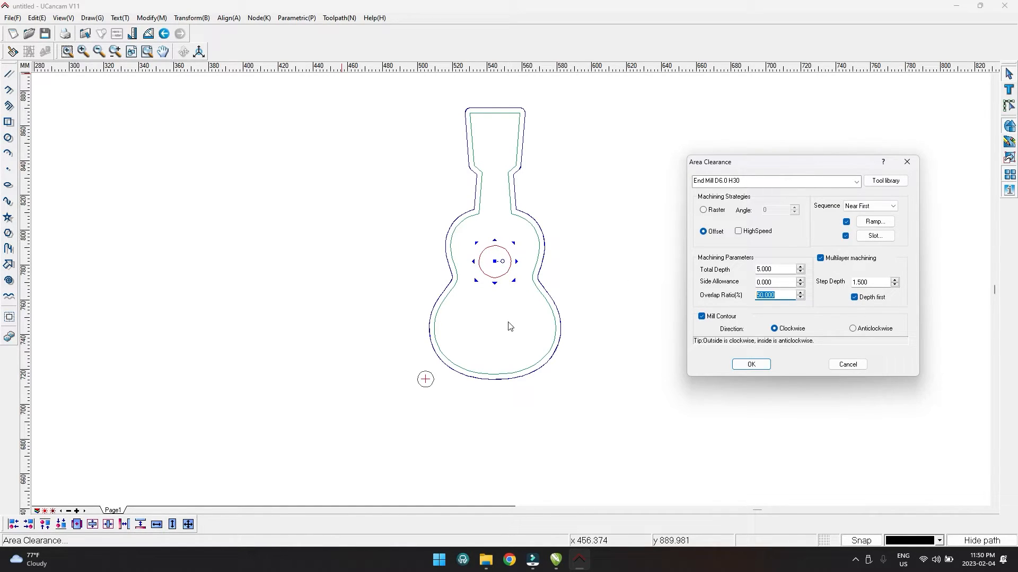
left_click(868, 297)
left_click(854, 298)
left_click(750, 365)
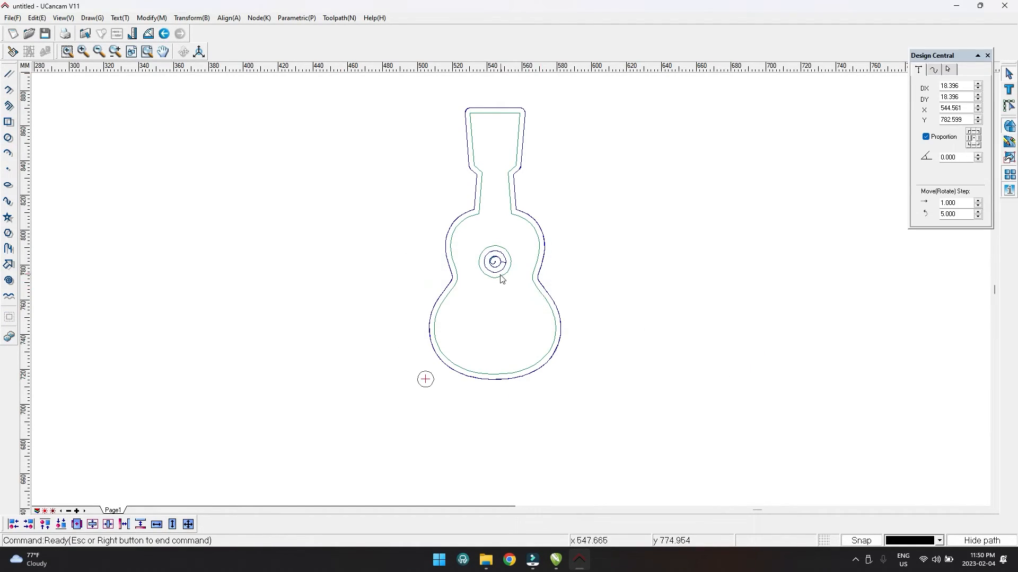
scroll(503, 279, "up", 3)
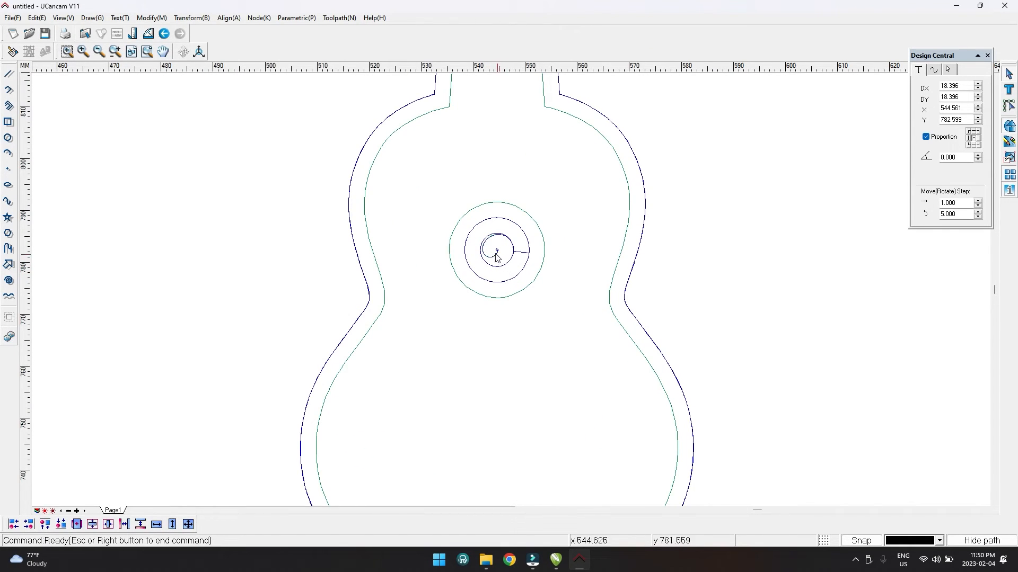
Step: Inspect the sound hole's area clearance path from several angles in the Toolpath Walk Simulation, and close it
left_click(488, 281)
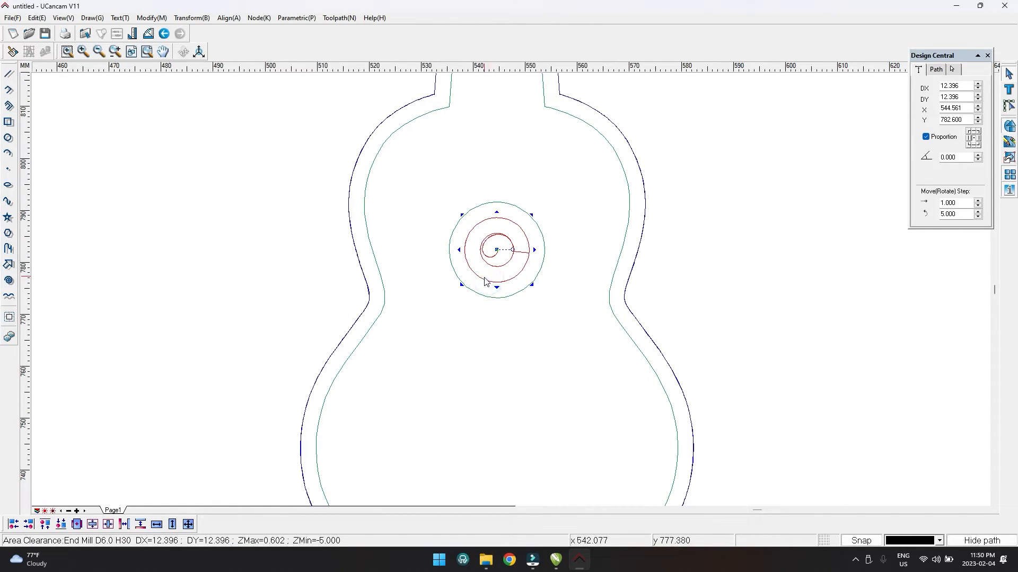
scroll(459, 289, "down", 5)
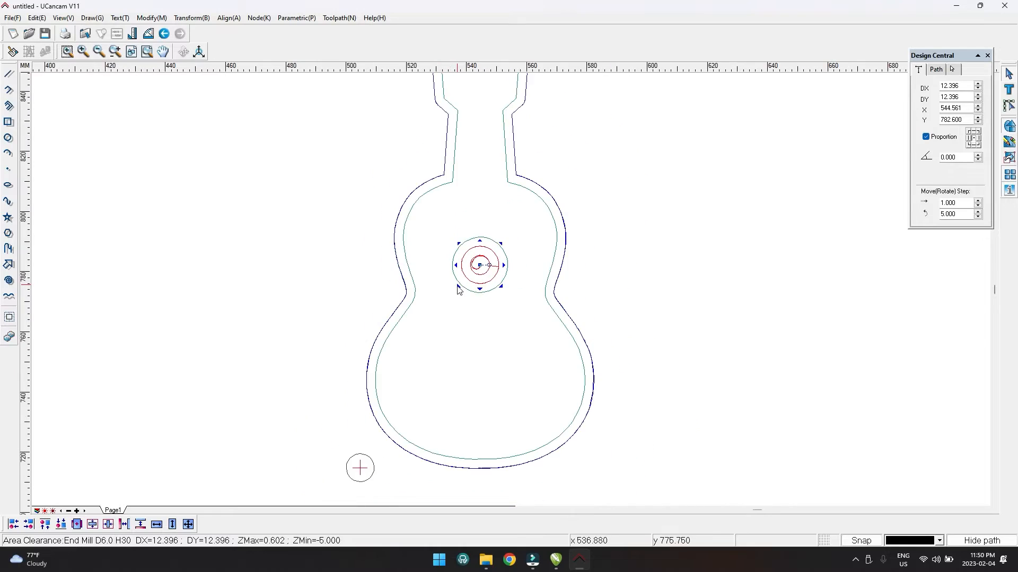
left_click(339, 18)
left_click(371, 209)
mouse_move(597, 255)
middle_mouse_down()
mouse_move(583, 238)
mouse_move(536, 270)
mouse_move(613, 260)
middle_mouse_up()
scroll(614, 260, "up", 5)
scroll(587, 251, "down", 11)
middle_click_drag(613, 225, 574, 248)
middle_click_drag(444, 131, 484, 159)
middle_click_drag(479, 243, 507, 215)
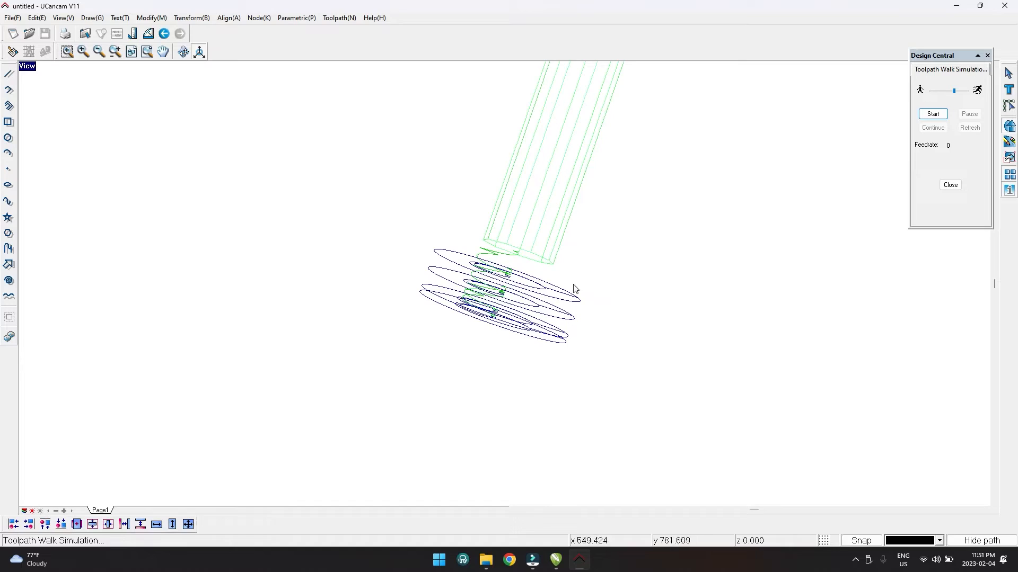
left_click(949, 185)
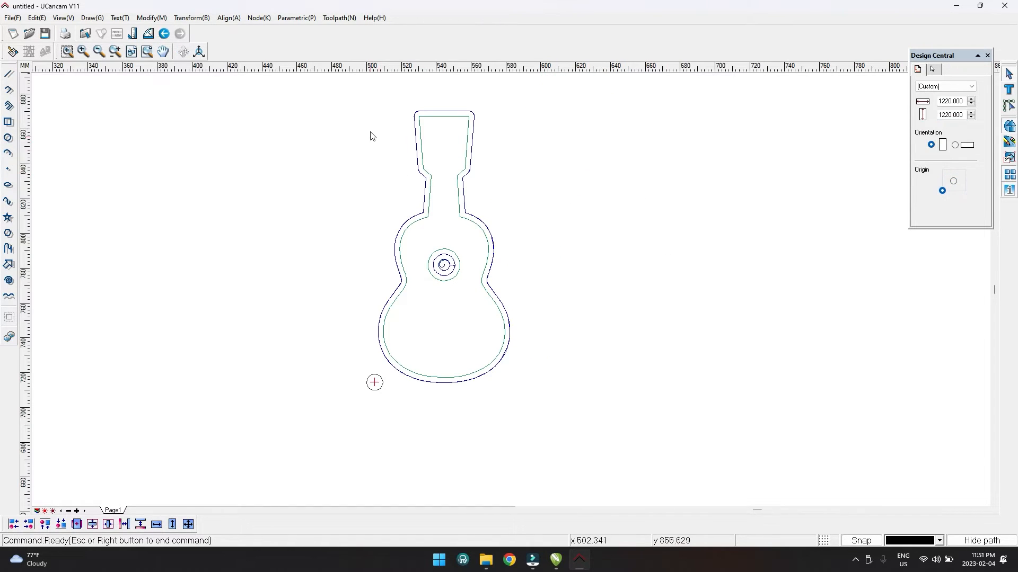
Step: Run the Toolpath Shaded Simulation of the guitar's profile and sound hole toolpaths together, tilt the model, and close it
left_click_drag(416, 237, 565, 464)
left_click(339, 17)
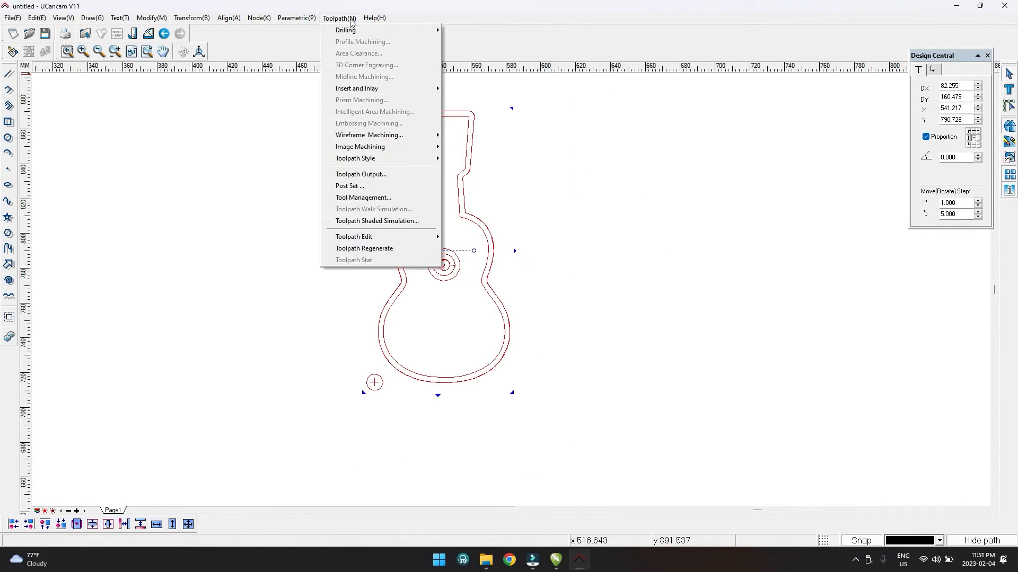
left_click(386, 221)
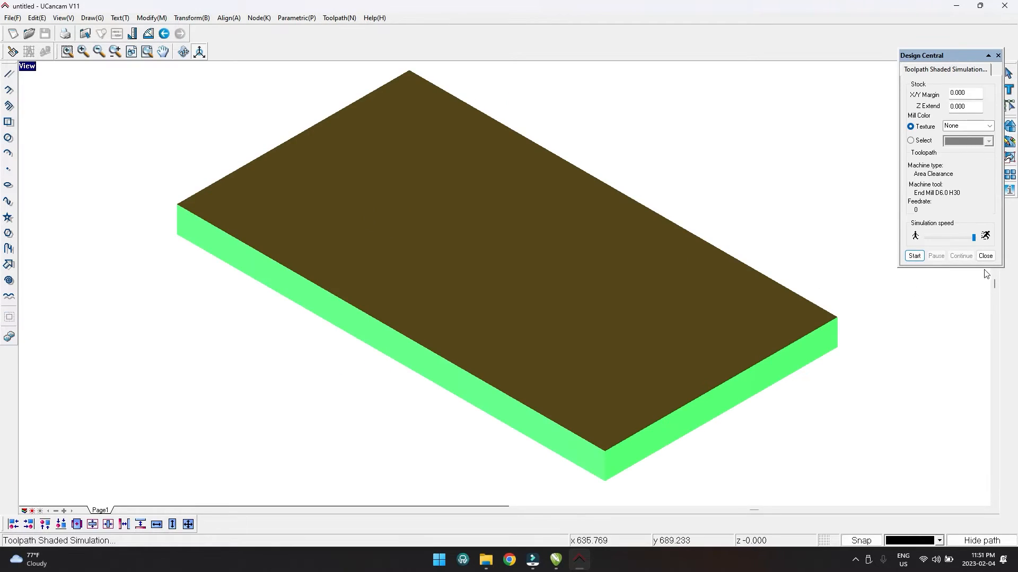
left_click(916, 256)
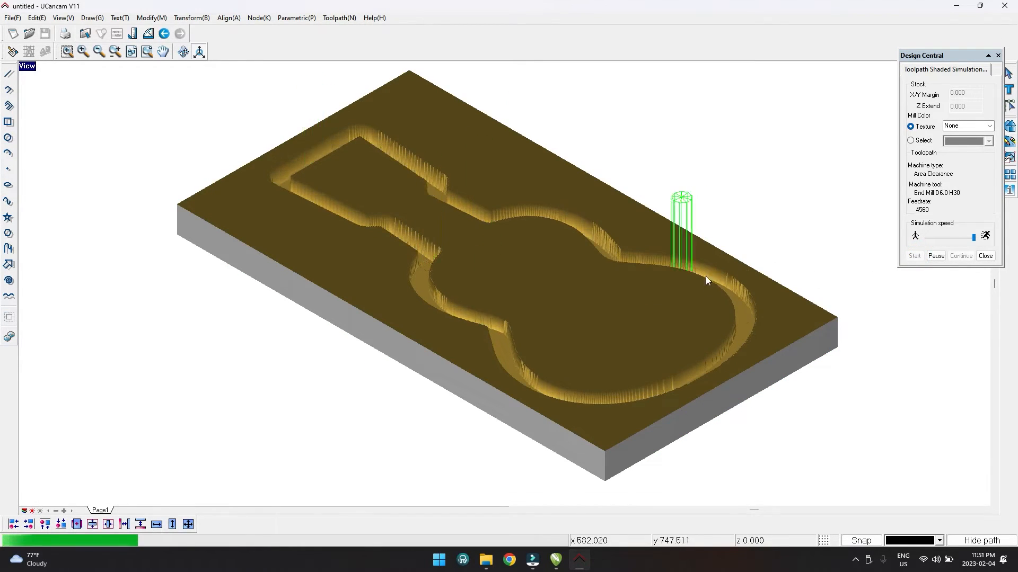
left_click_drag(708, 275, 710, 307)
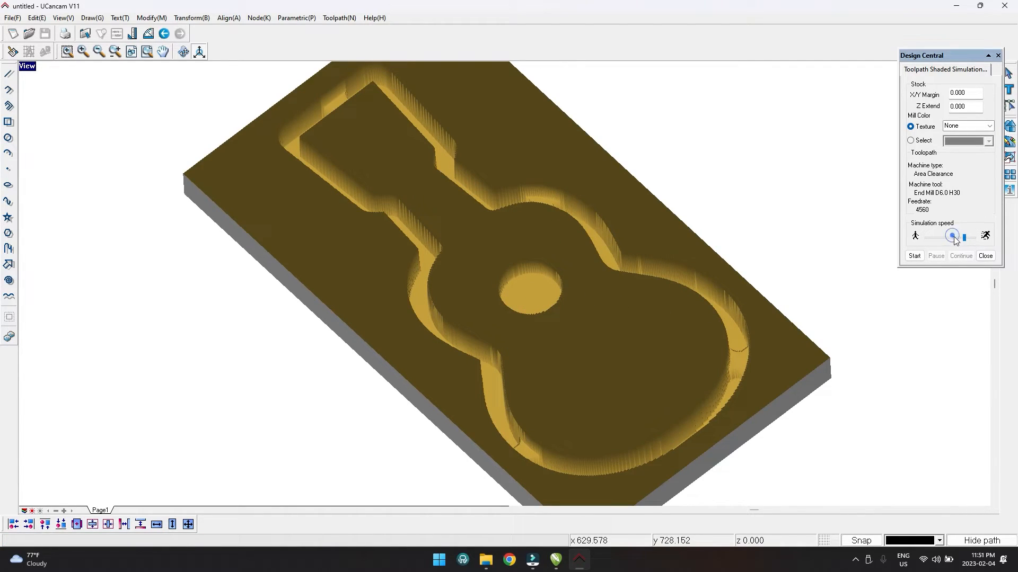
left_click(985, 256)
Step: Run the Toolpath Shaded Simulation of the sound hole's area clearance alone at a slower speed, and close it
left_click(448, 265)
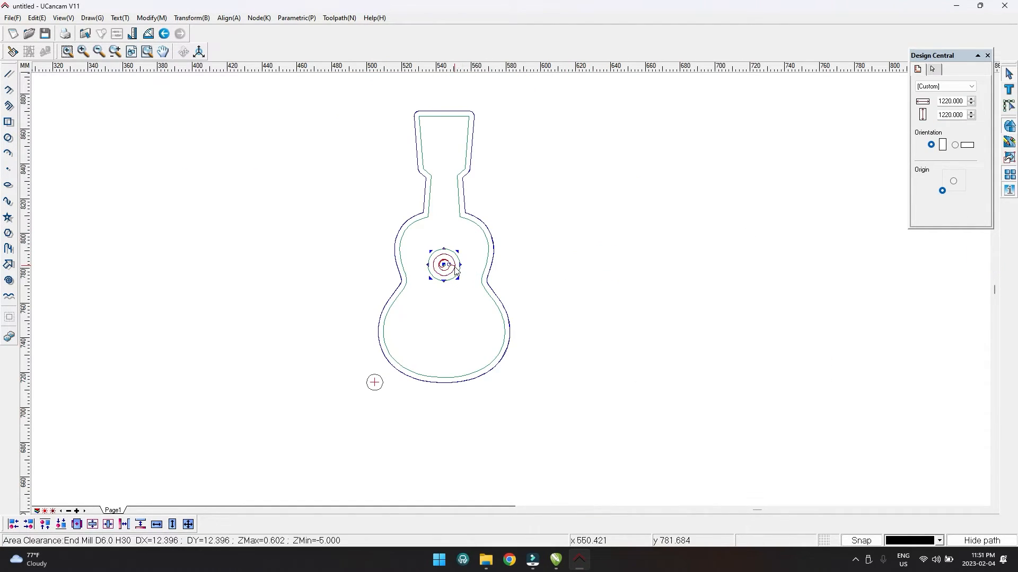
left_click(339, 18)
left_click(387, 223)
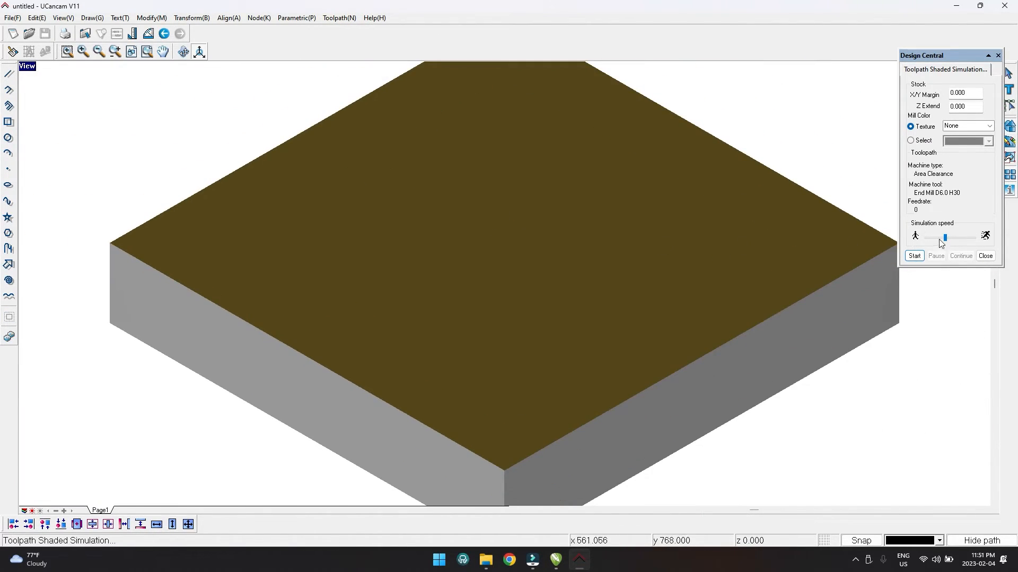
left_click_drag(945, 238, 941, 238)
left_click(914, 255)
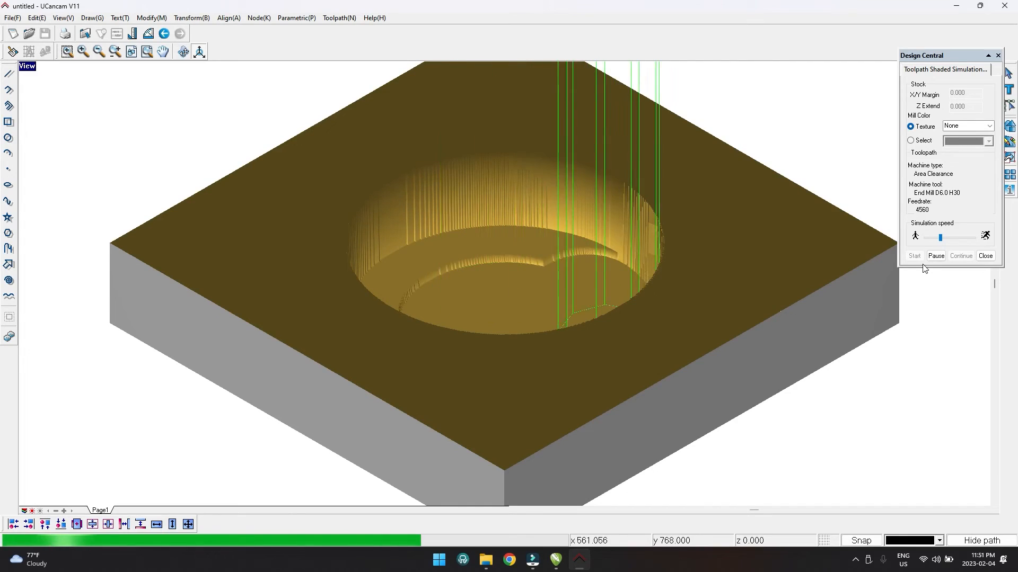
left_click(986, 256)
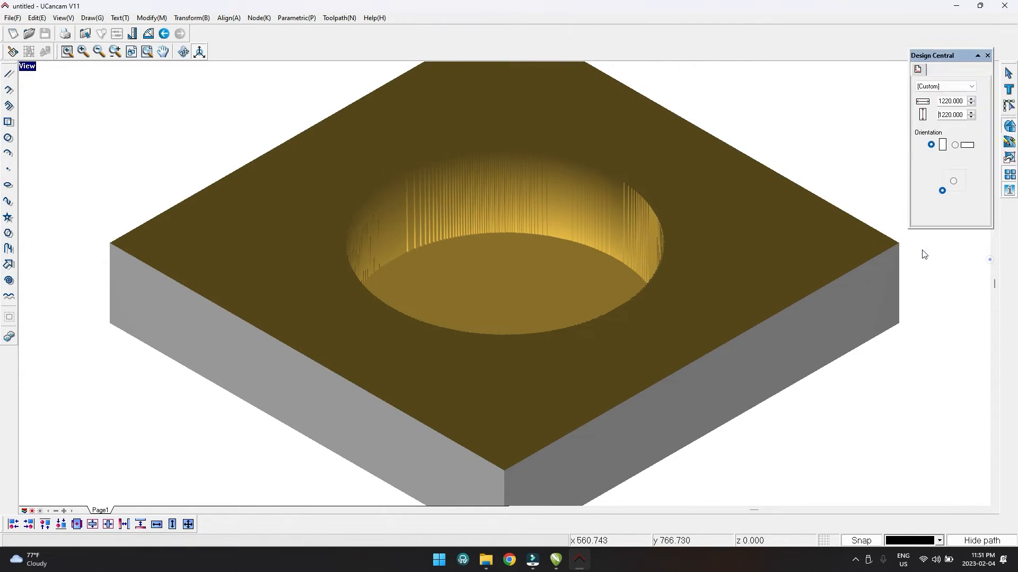
Step: Simulate all guitar toolpaths in shaded mode at the slower speed, examine the outline, bridges and sound hole from different angles, and close it
left_click_drag(323, 89, 633, 444)
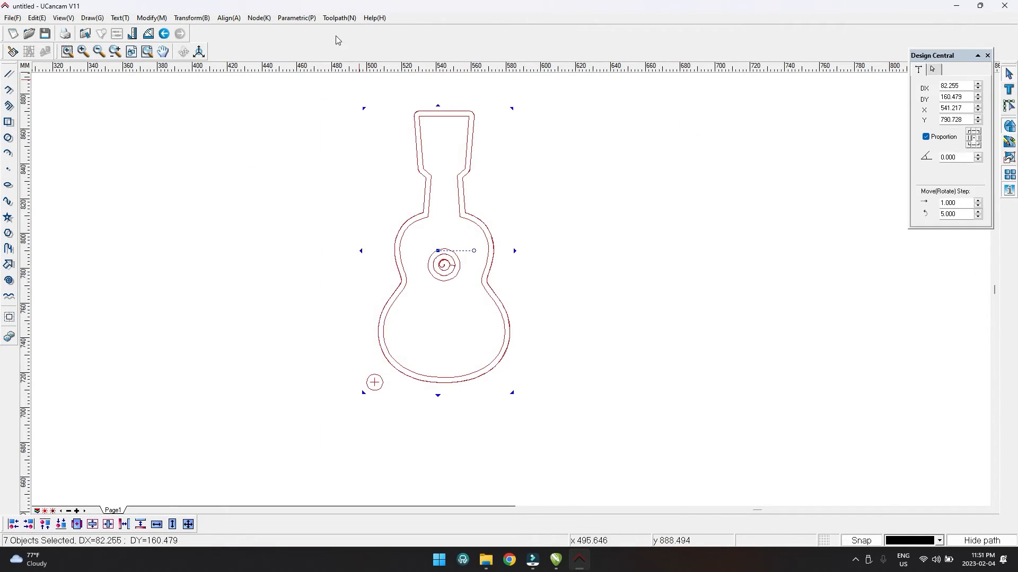
left_click(350, 19)
left_click(392, 221)
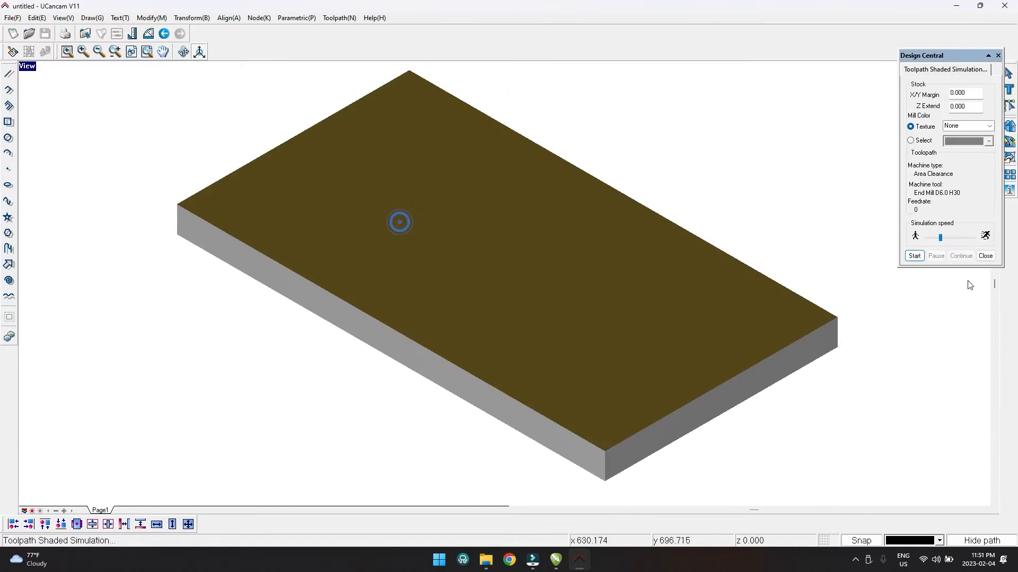
left_click(914, 256)
left_click_drag(663, 258, 670, 302)
scroll(673, 331, "up", 3)
scroll(673, 331, "up", 2)
scroll(674, 329, "down", 5)
middle_click_drag(685, 325, 706, 348)
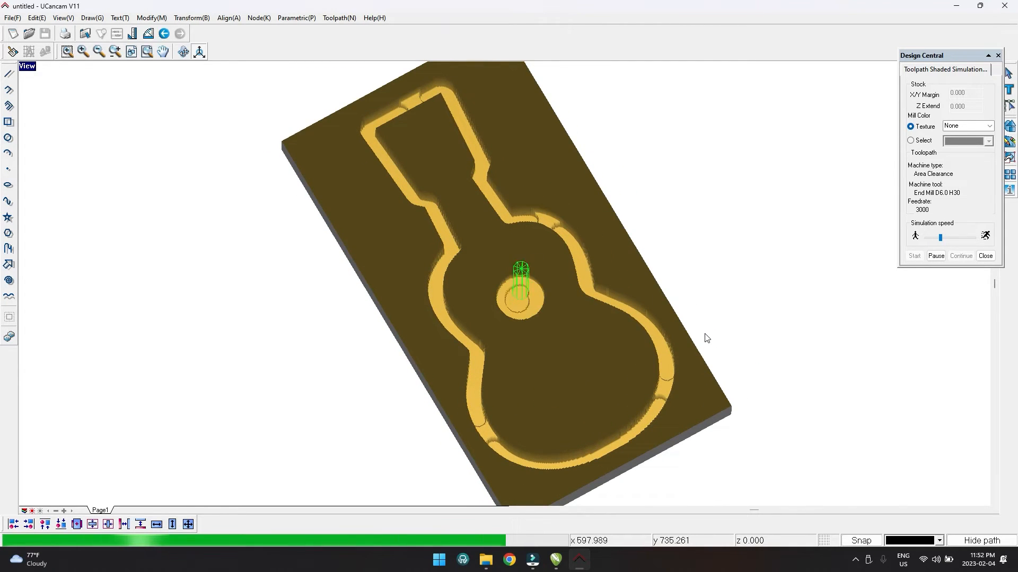
middle_click_drag(702, 337, 668, 331)
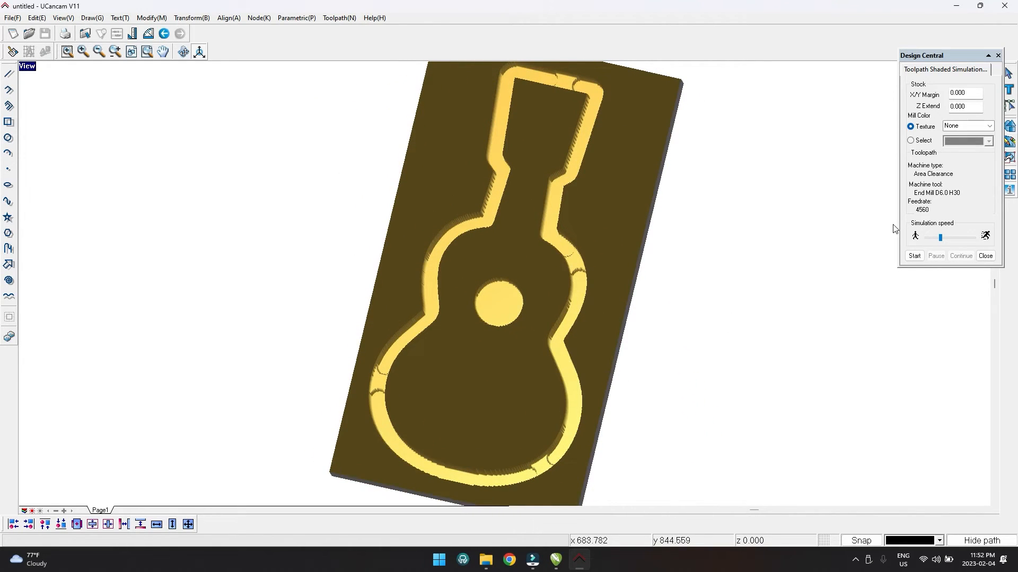
left_click(992, 258)
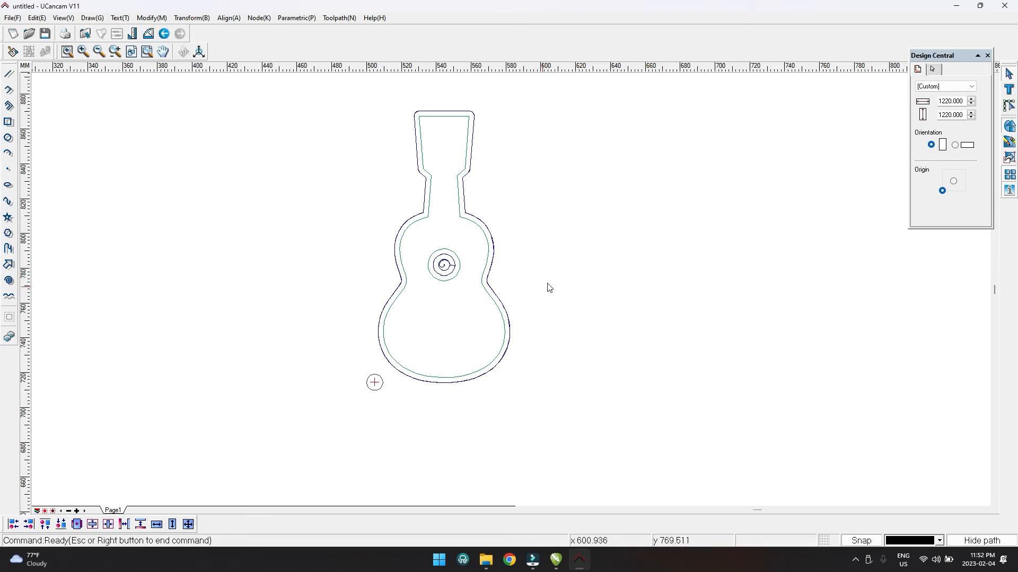
left_click(565, 237)
left_click_drag(359, 104, 586, 445)
left_click(539, 316)
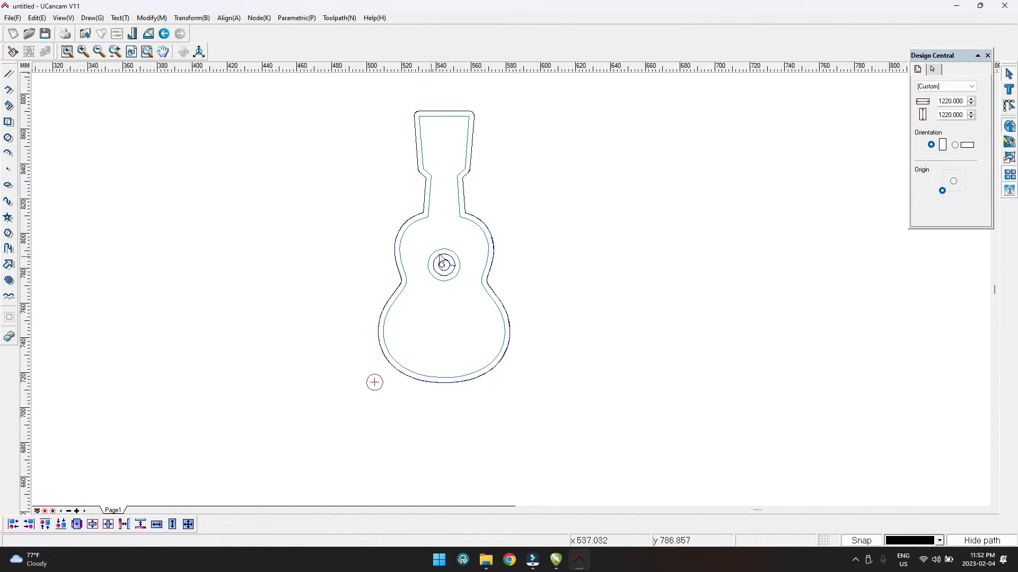
left_click_drag(568, 221, 403, 297)
left_click(547, 263)
left_click(459, 268)
left_click(597, 270)
left_click(451, 269)
left_click(580, 235)
Step: Open the Toolpath Output for the whole guitar drawing and place Area Clearance before Profile Machining, closing the settings without saving a file
left_click_drag(343, 86, 592, 425)
left_click(338, 18)
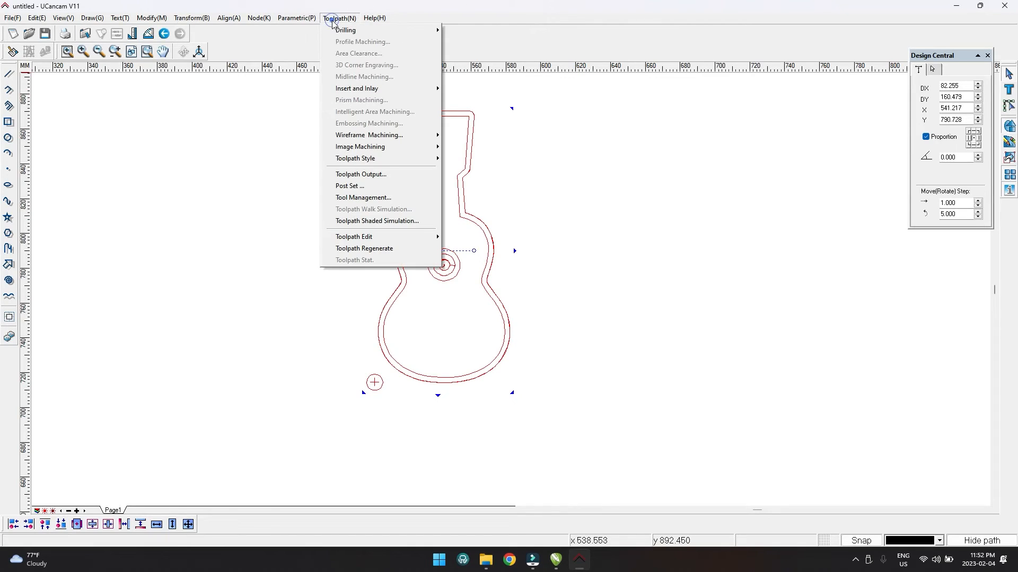
left_click(416, 181)
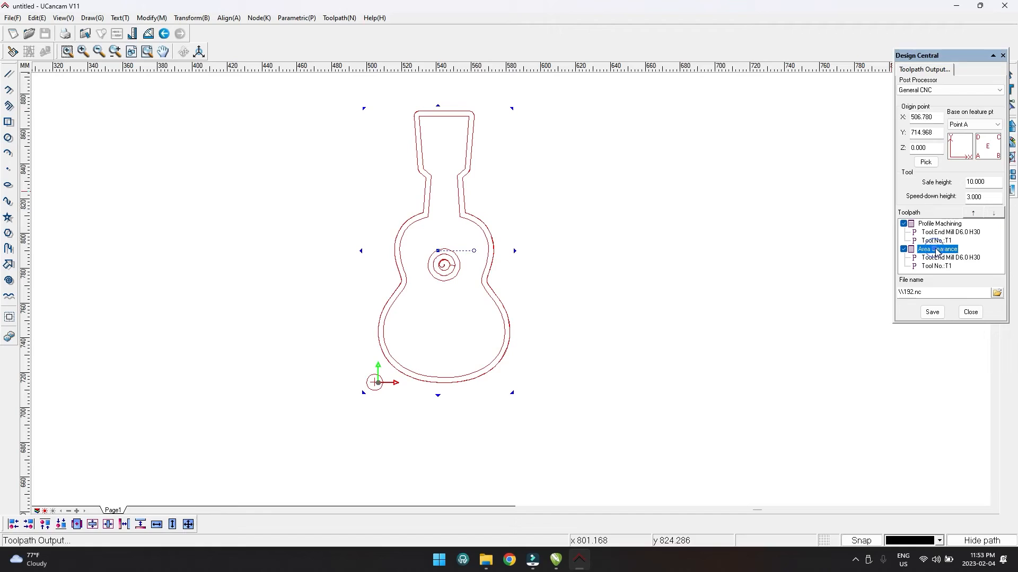
left_click(974, 213)
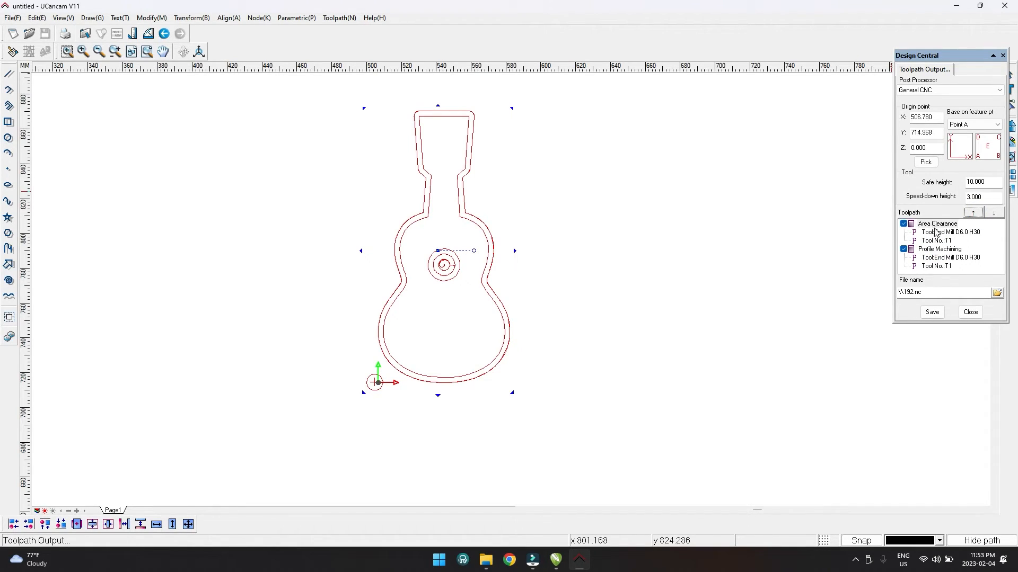
left_click(925, 250)
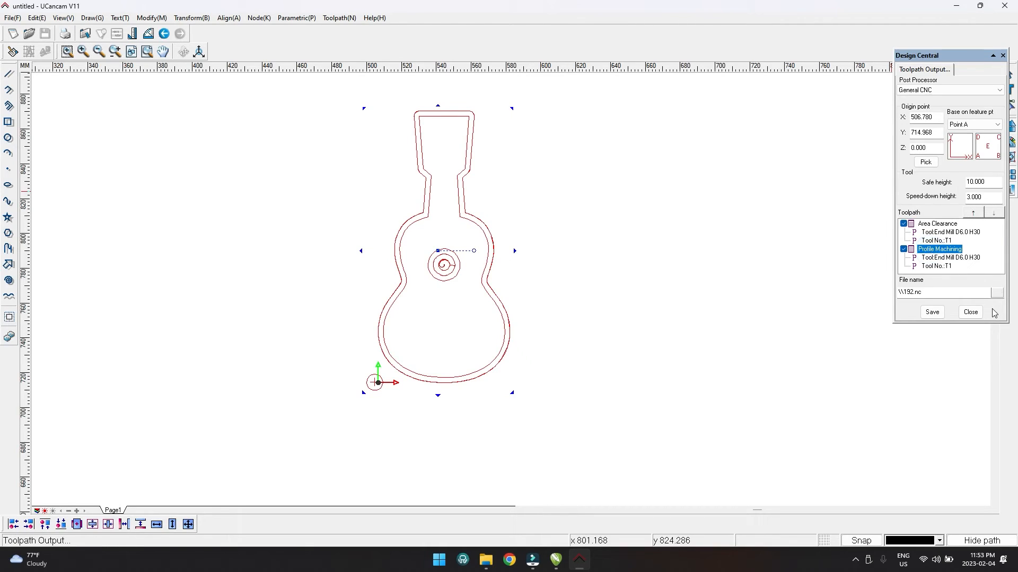
left_click(970, 312)
Step: Run the shaded simulation of the guitar toolpaths in the rearranged machining order, and close it
left_click(340, 17)
left_click(382, 222)
left_click(914, 256)
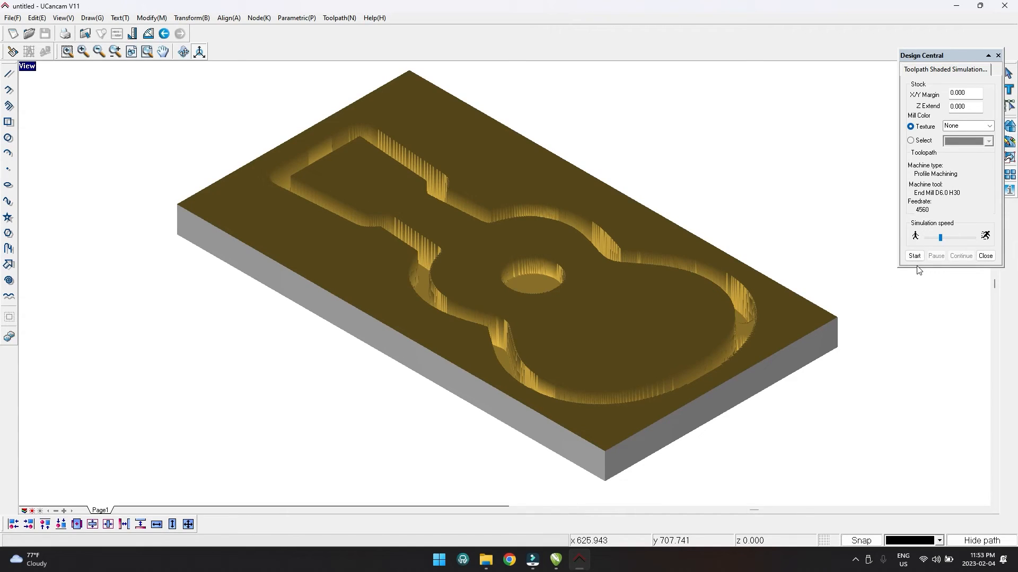
left_click(985, 255)
Step: Reopen the Toolpath Output settings for the selected guitar toolpaths and reposition the window so it is fully accessible
left_click(339, 18)
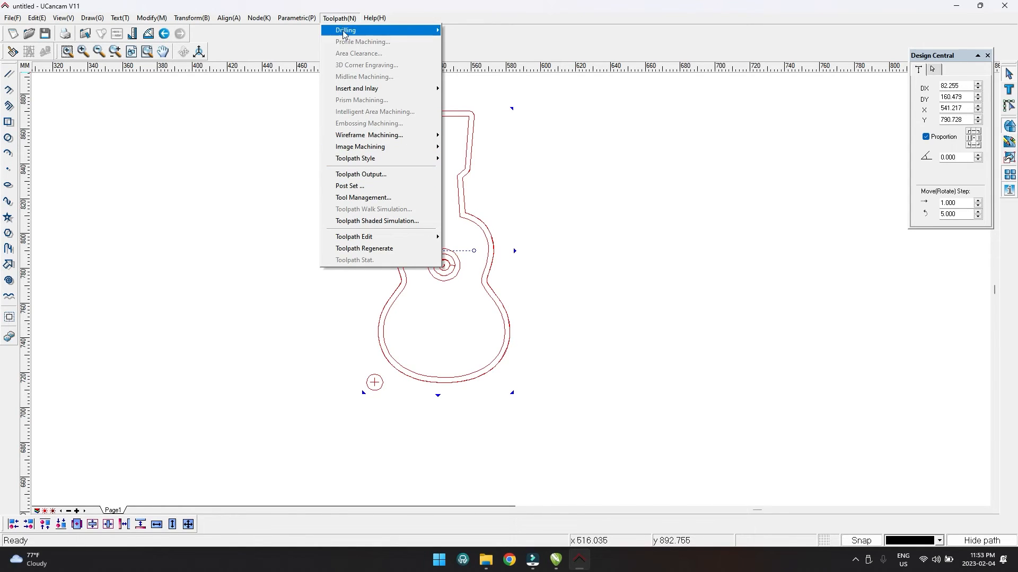
left_click(363, 174)
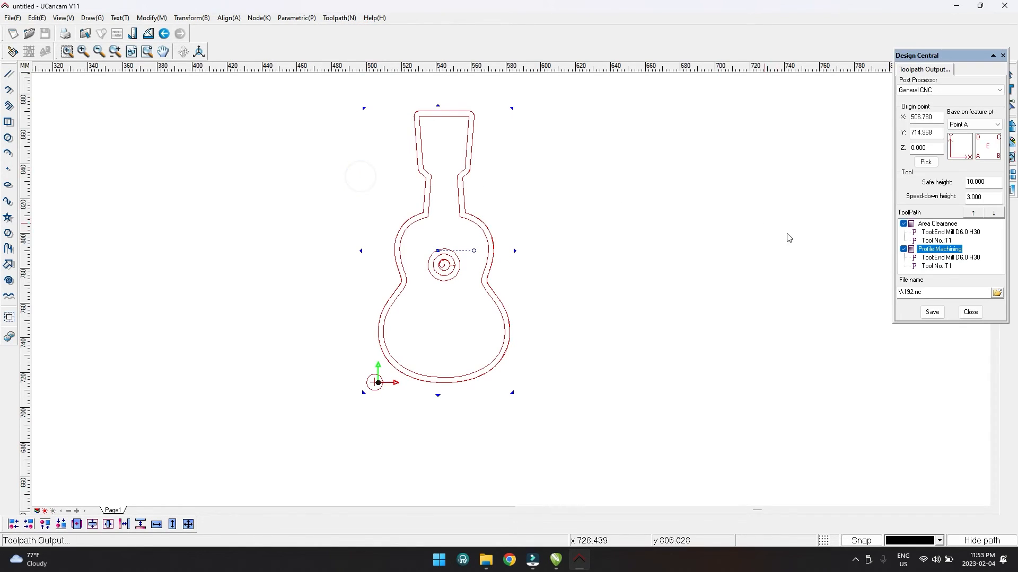
left_click_drag(943, 56, 927, 89)
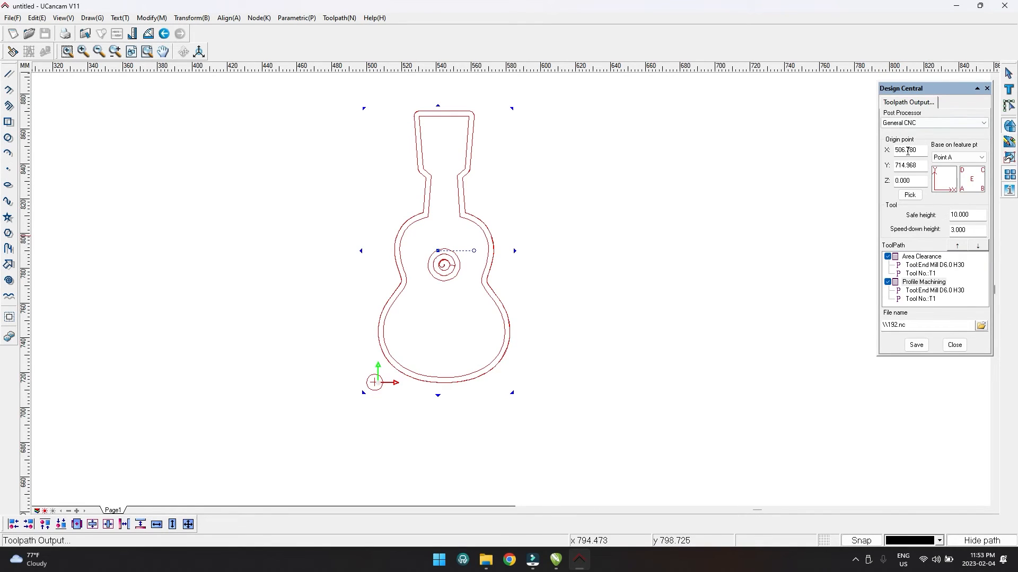
Step: Pick the centre of the sound hole circle as the output origin point
left_click(910, 195)
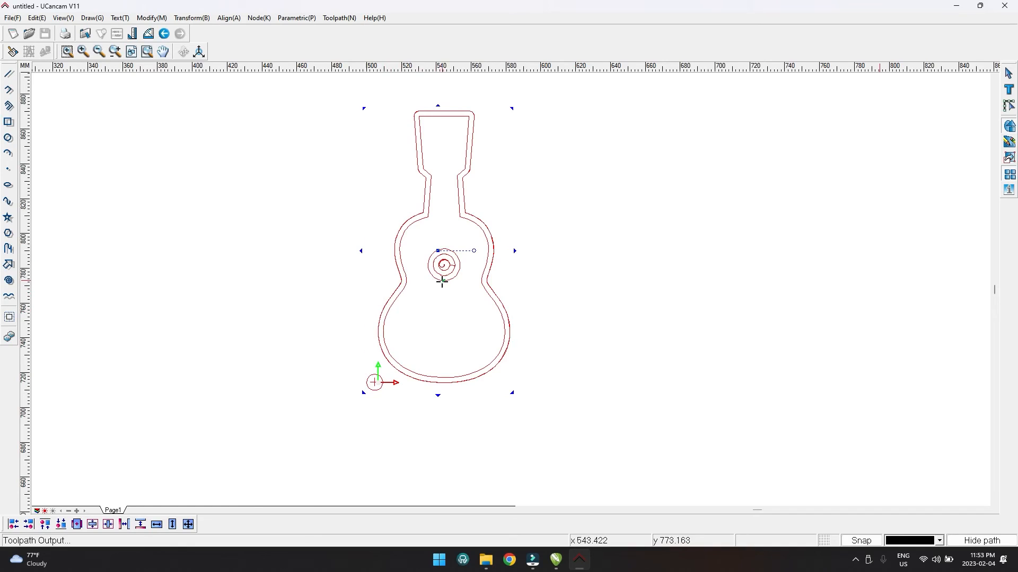
scroll(440, 279, "up", 2)
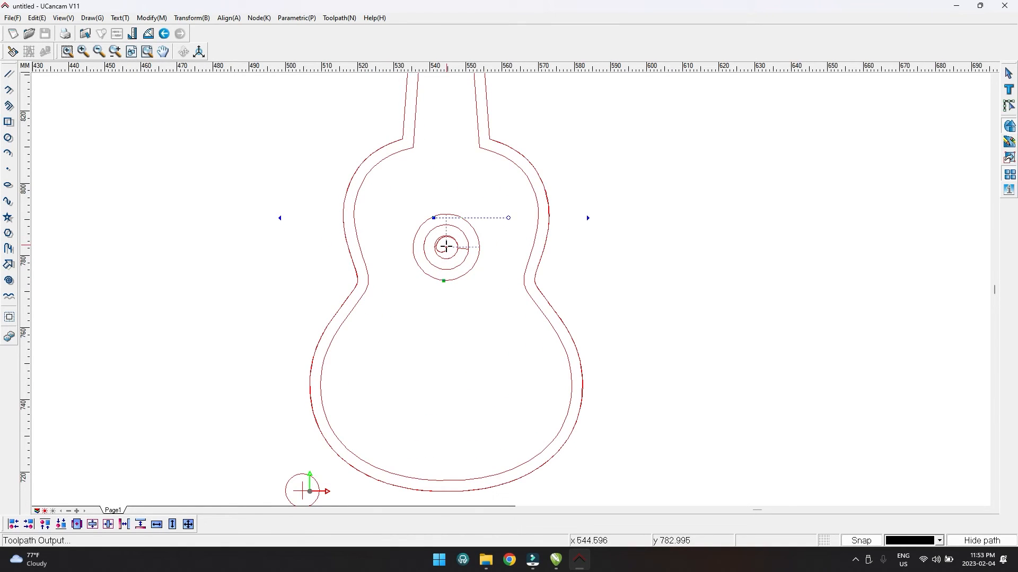
left_click(446, 247)
scroll(546, 233, "down", 2)
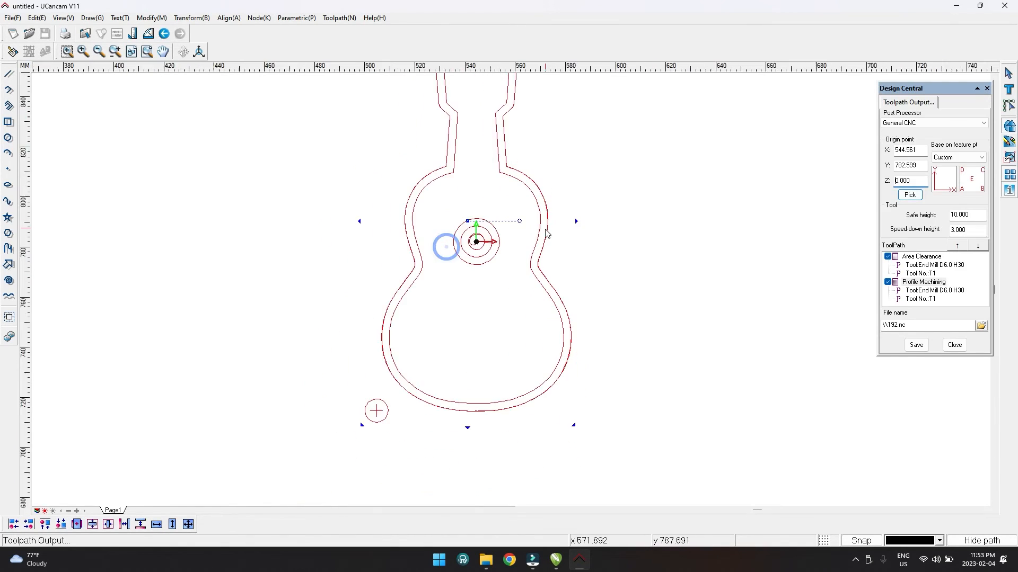
Step: Pick the centre of the small crossed circle beside the guitar body as the output origin point, and check the toolpath entries
left_click(910, 195)
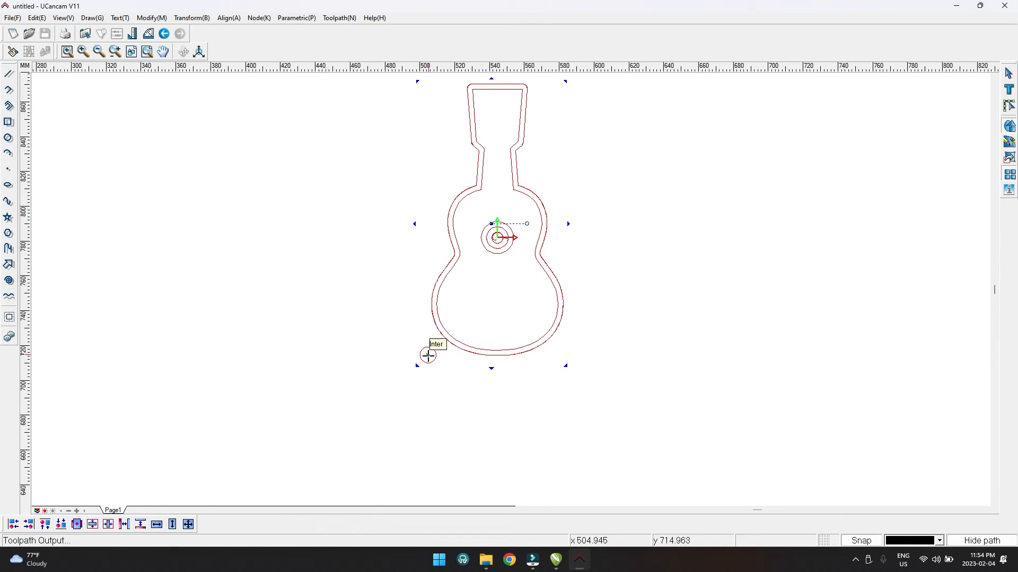
left_click(427, 356)
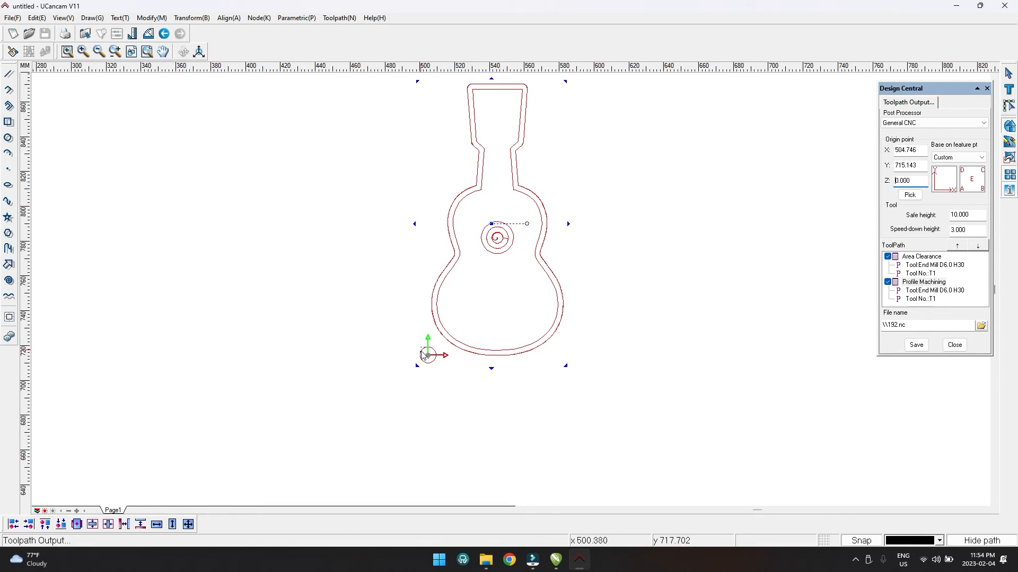
left_click(914, 259)
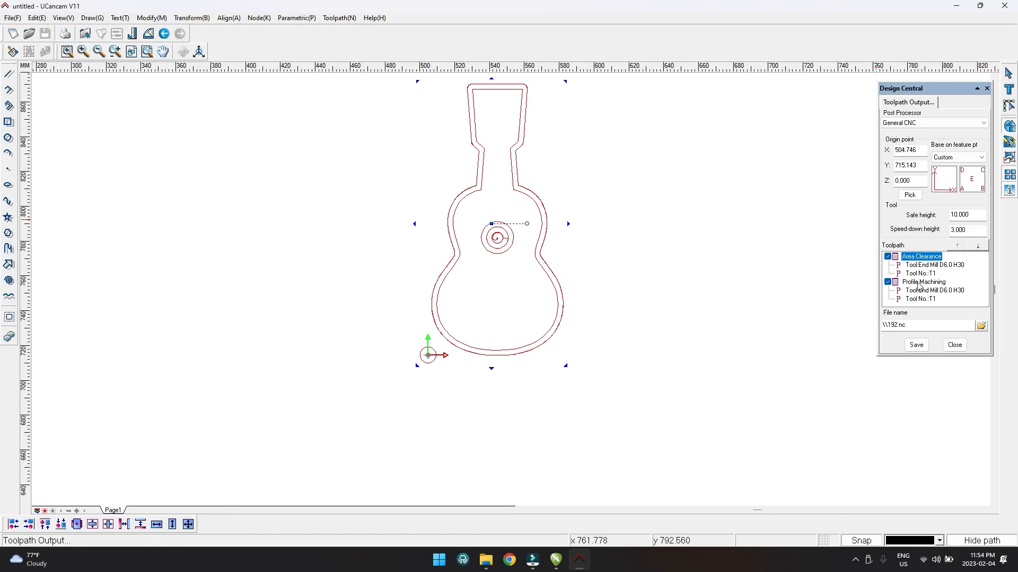
double_click(920, 282)
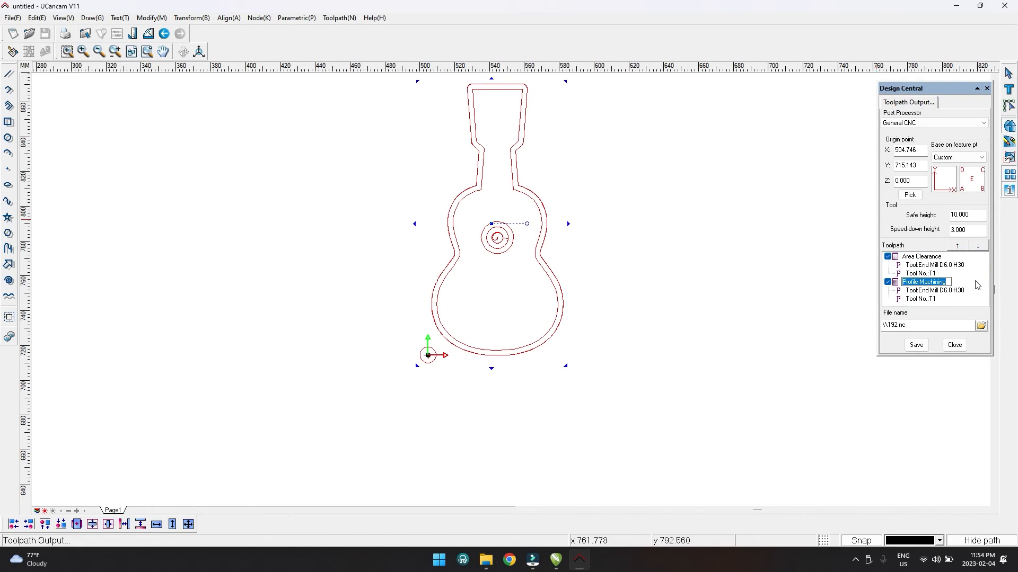
Step: Save both toolpaths with the General CNC post processor as Guitar.nc in the UCanCam - Profiling folder
left_click(979, 326)
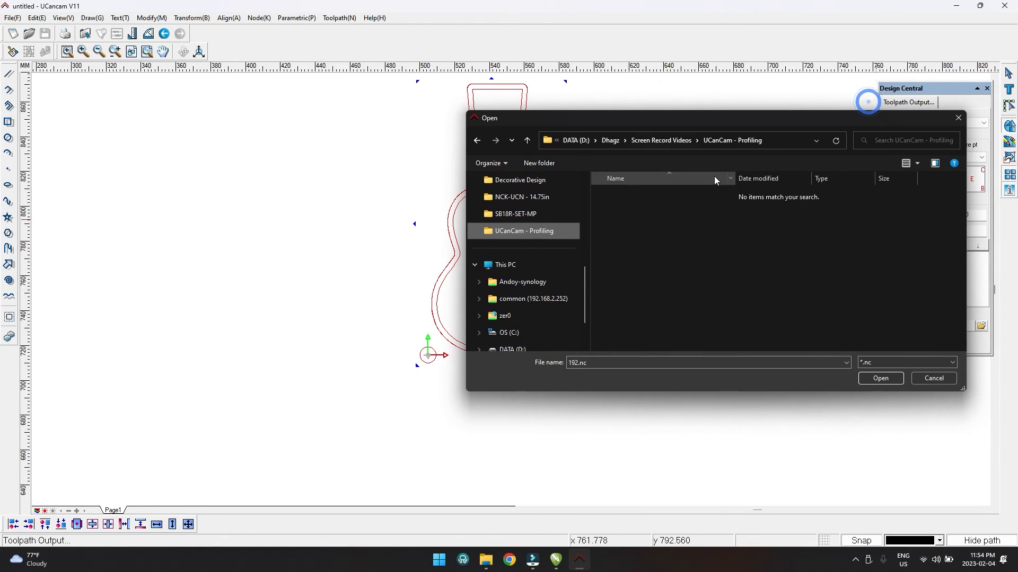
left_click(790, 117)
type("G")
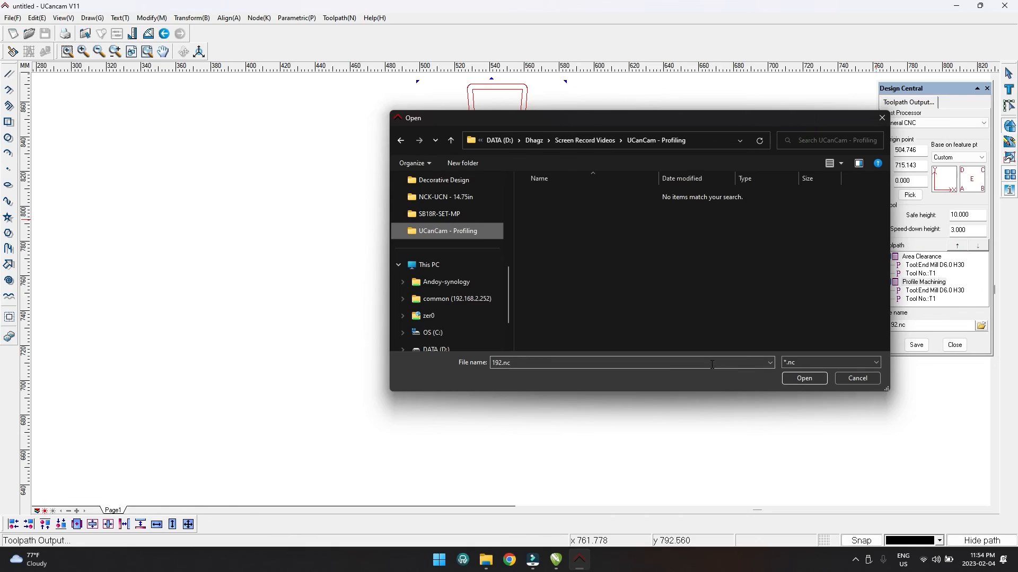
type("uitar.nc")
key("Return")
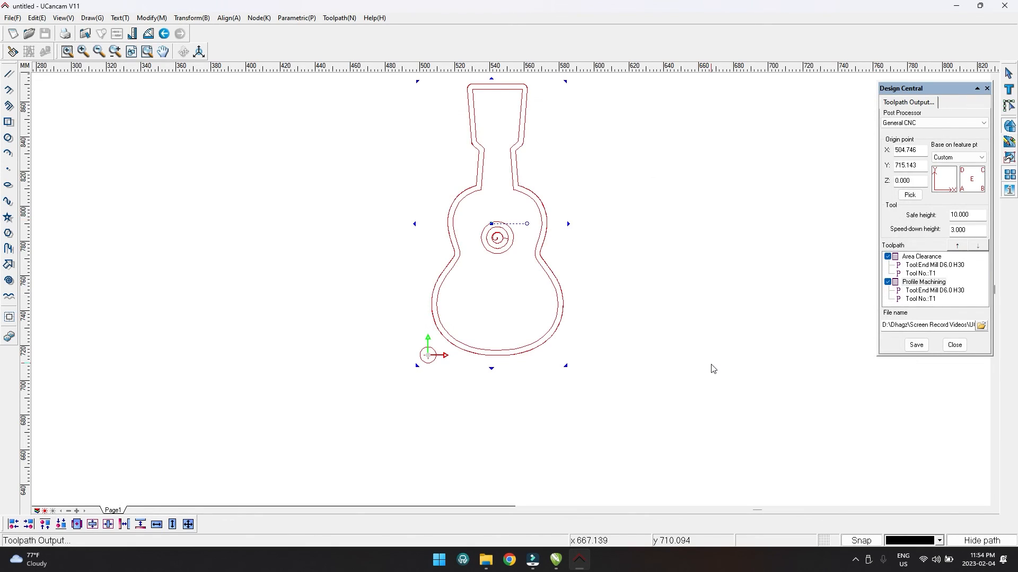
left_click(641, 273)
left_click(915, 345)
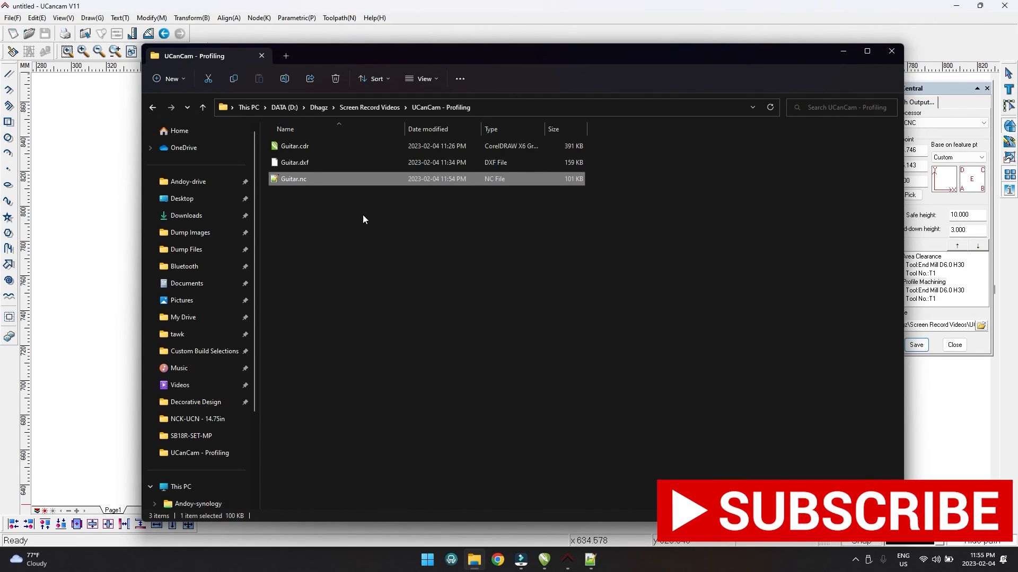
Step: Switch to File Explorer and select the Guitar.nc file in the UCanCam - Profiling folder
left_click(344, 208)
left_click(307, 178)
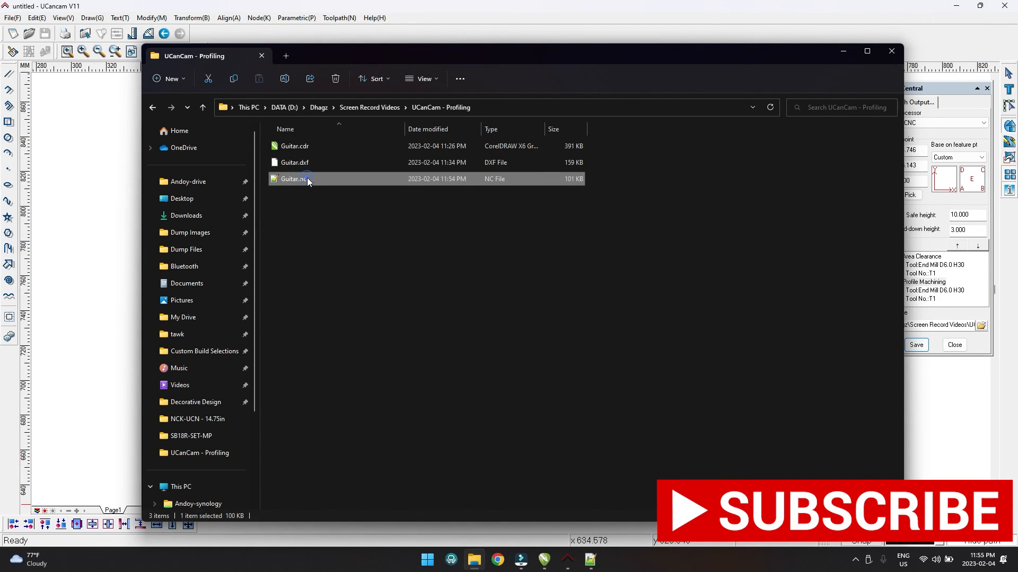